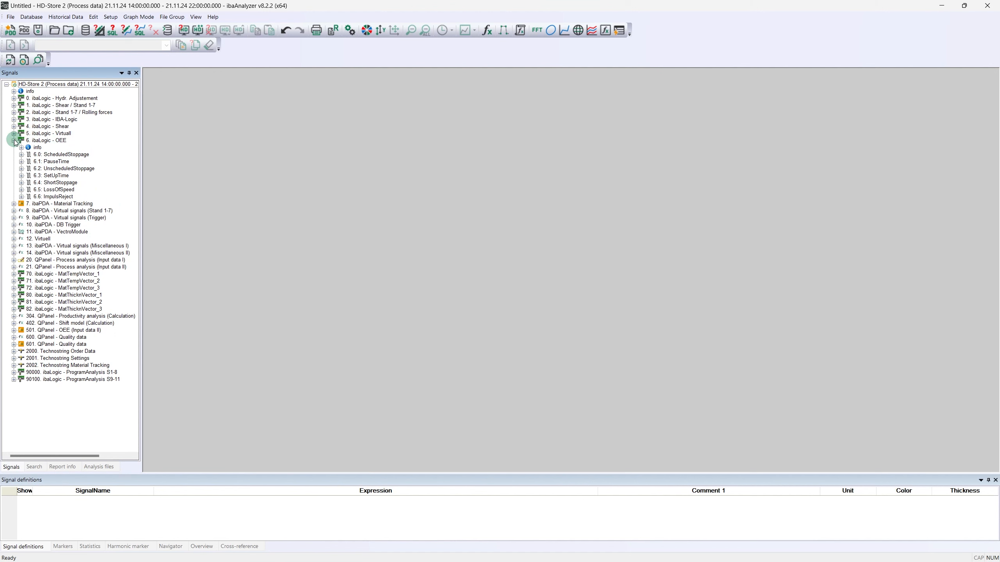
Display the 6.3 SetUpTime signal and add a new signal named SetUpTime_TotalDuration_s.
{"action": "double_click", "coordinate": [55, 176]}
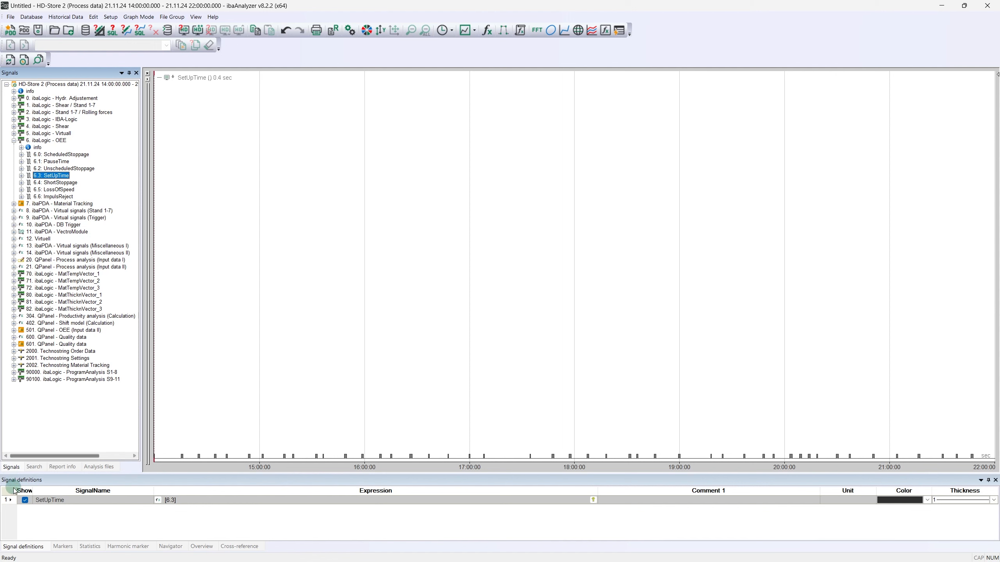
{"action": "right_click", "coordinate": [11, 502]}
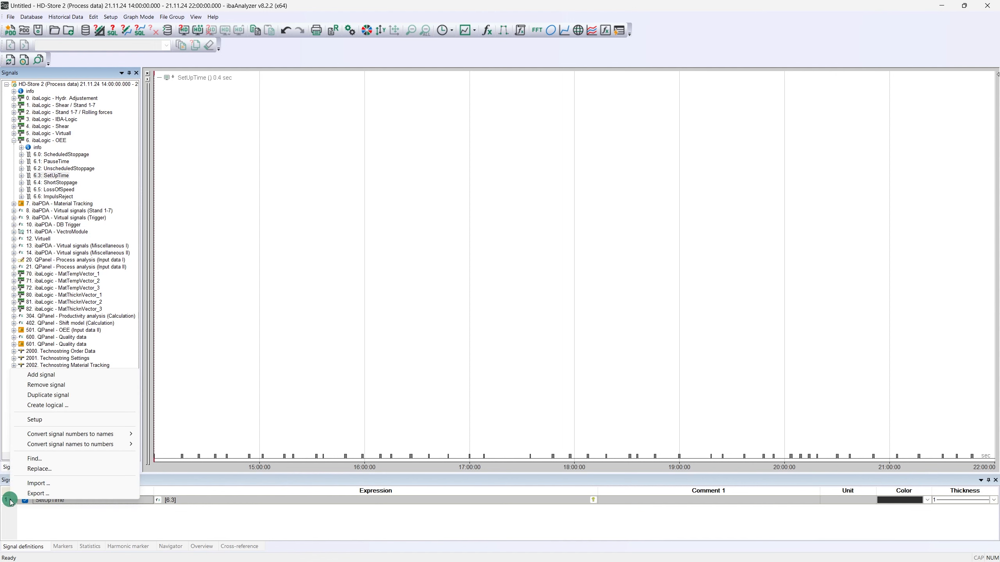
{"action": "left_click", "coordinate": [34, 379]}
{"action": "type", "text": "SetUpTime"}
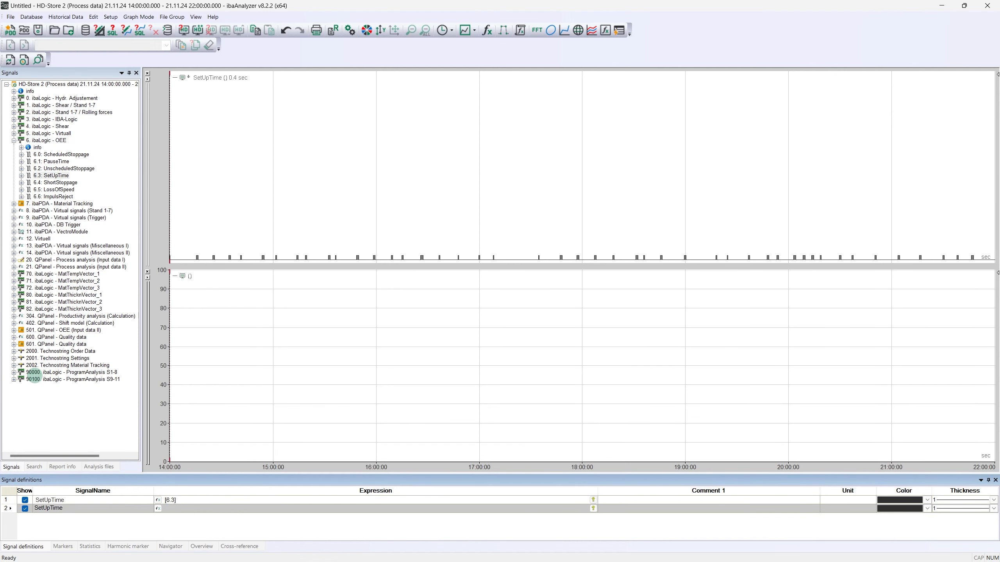
{"action": "type", "text": "_TotalDuration_s"}
Define SetUpTime_TotalDuration_s as the integral of SetUpTime with the expression Int([6.3]).
{"action": "left_click", "coordinate": [158, 509]}
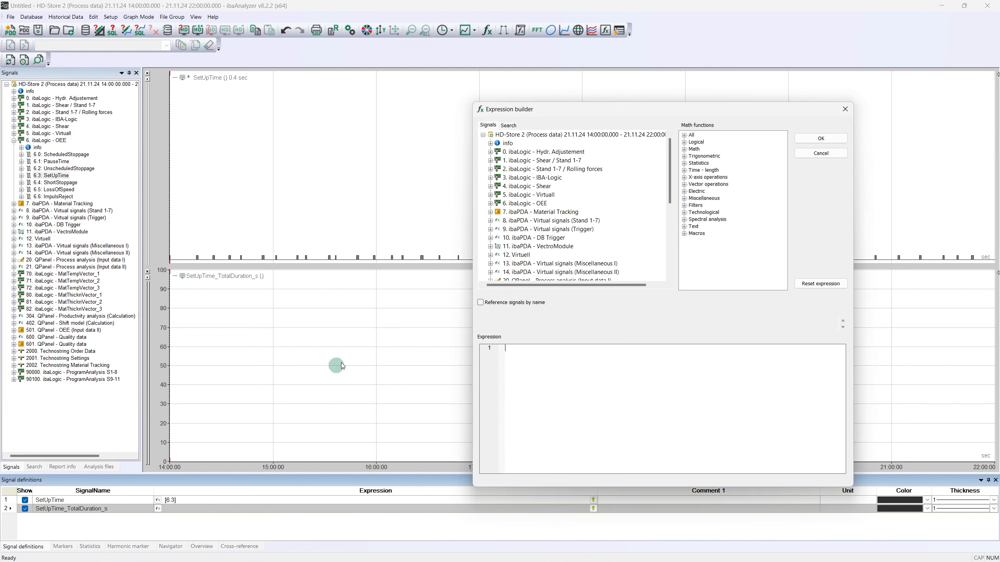
{"action": "left_click", "coordinate": [685, 135]}
{"action": "key", "text": "i"}
{"action": "scroll", "coordinate": [701, 200], "scroll_direction": "down", "scroll_amount": 5}
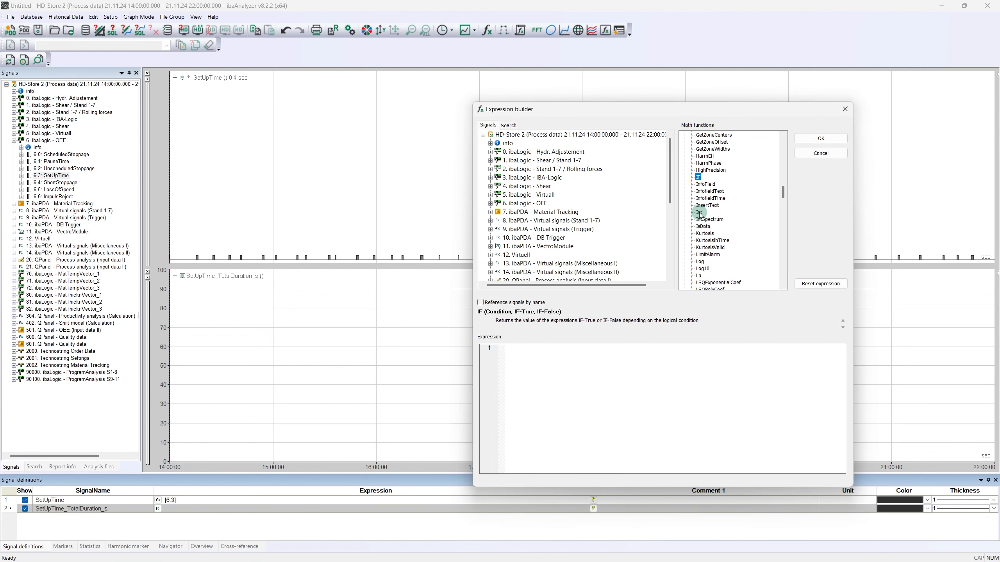
{"action": "double_click", "coordinate": [700, 213]}
{"action": "double_click", "coordinate": [512, 204]}
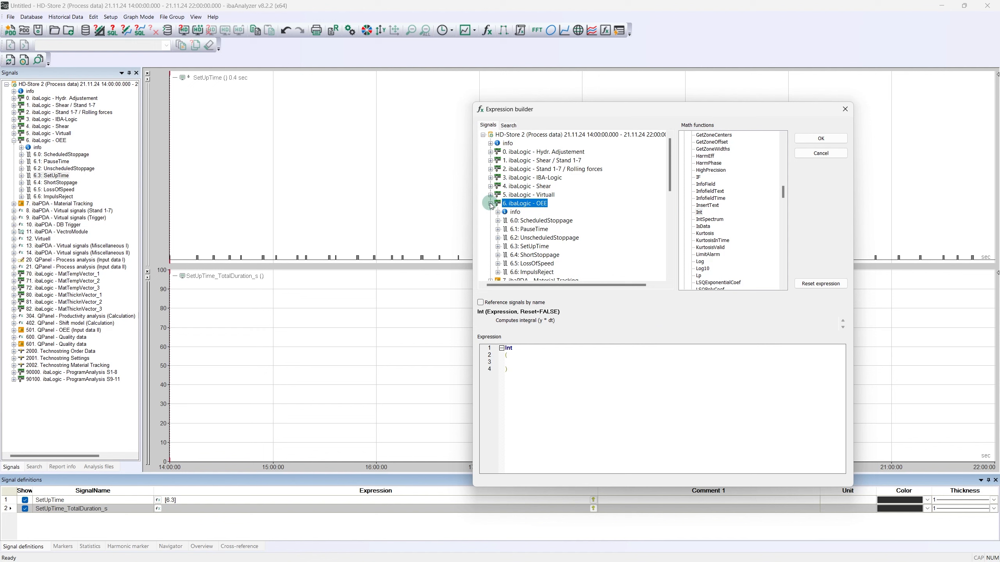
{"action": "double_click", "coordinate": [531, 246]}
{"action": "left_click", "coordinate": [820, 138]}
Set the unit of SetUpTime_TotalDuration_s to s and move its curve into the SetUpTime graph.
{"action": "left_click", "coordinate": [837, 507]}
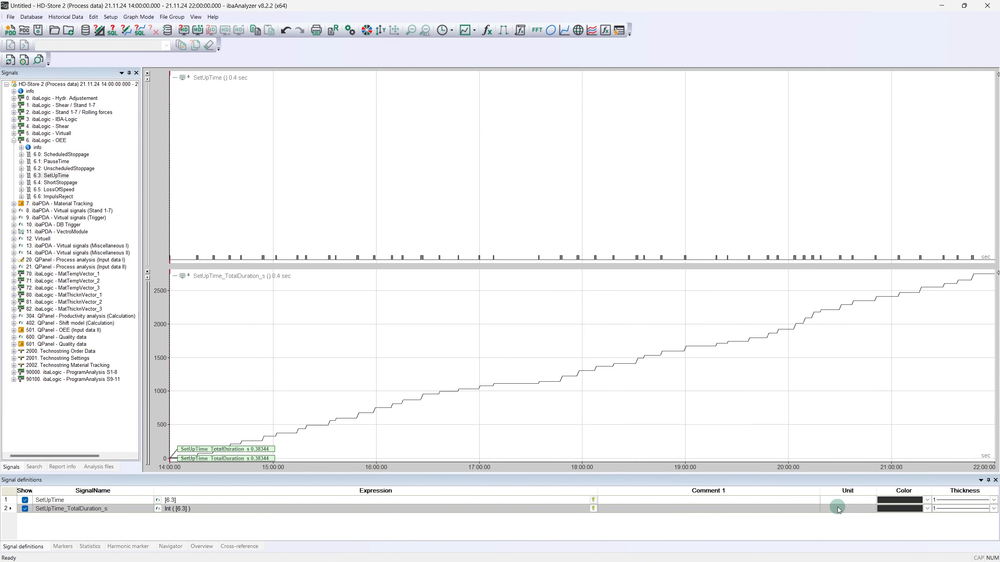
{"action": "left_click_drag", "start_coordinate": [246, 287], "coordinate": [179, 82]}
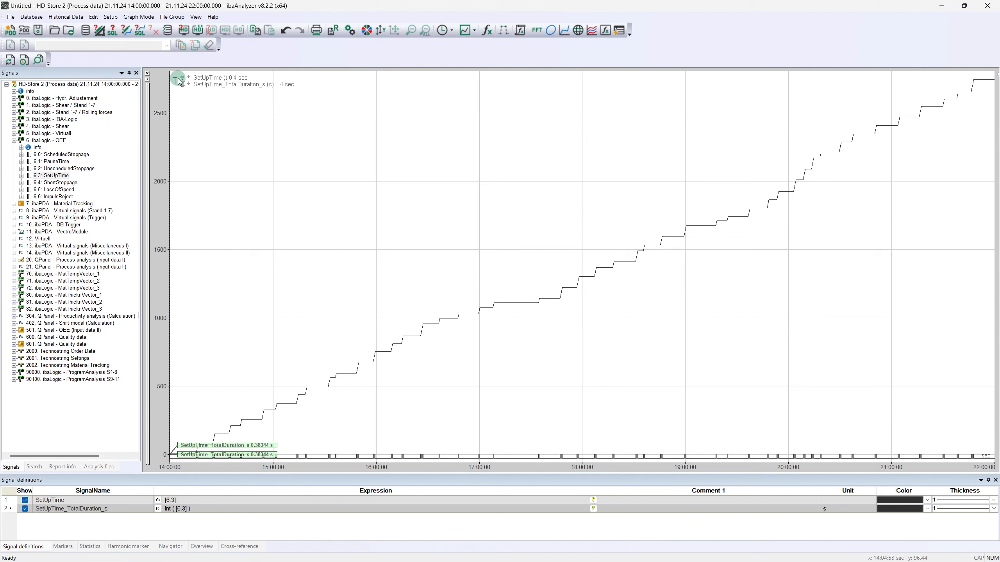
Add a new signal named SetUpTime_TotalDuration_s_MAX to the signal definitions.
{"action": "left_click", "coordinate": [5, 509]}
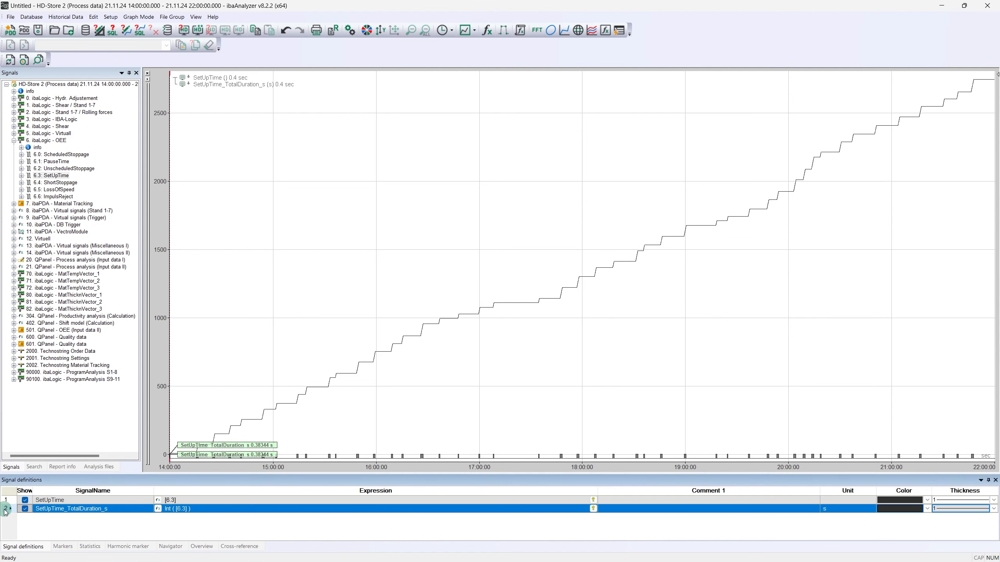
{"action": "right_click", "coordinate": [6, 511]}
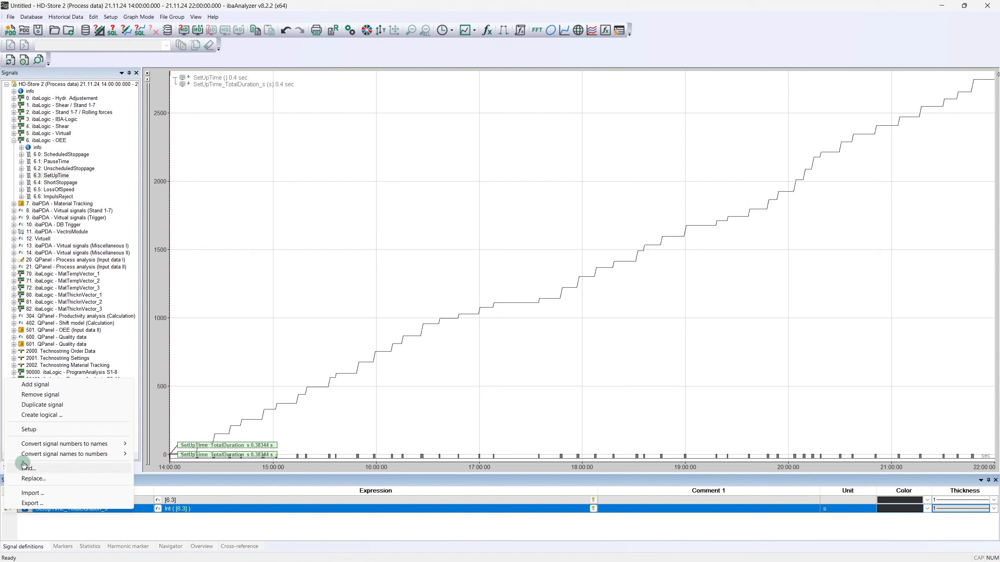
{"action": "left_click", "coordinate": [35, 385]}
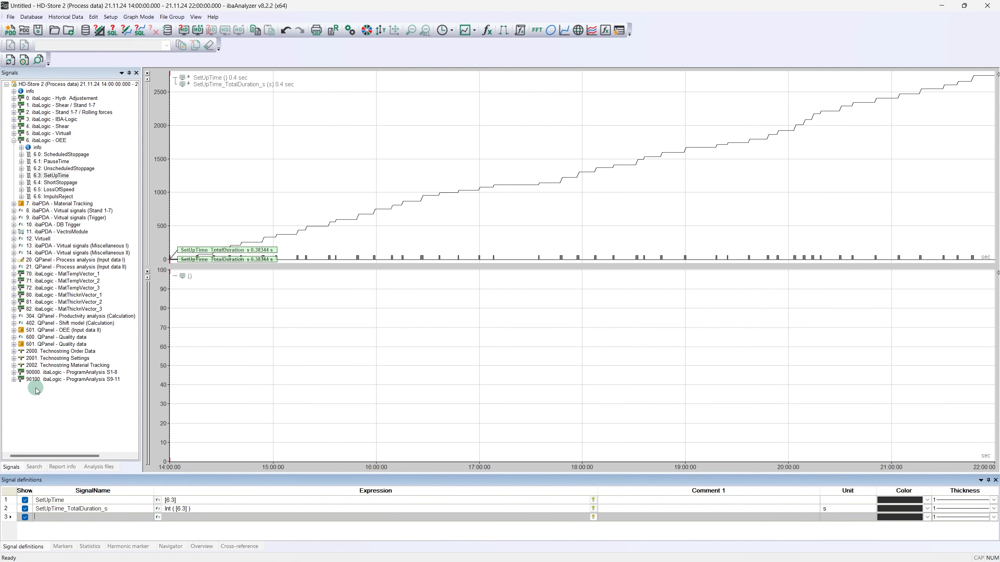
{"action": "type", "text": "SetUpTime_TotalDuration_s_MAX"}
Define SetUpTime_TotalDuration_s_MAX with the expression Max(Int([6.3])) and the unit s.
{"action": "left_click", "coordinate": [158, 517]}
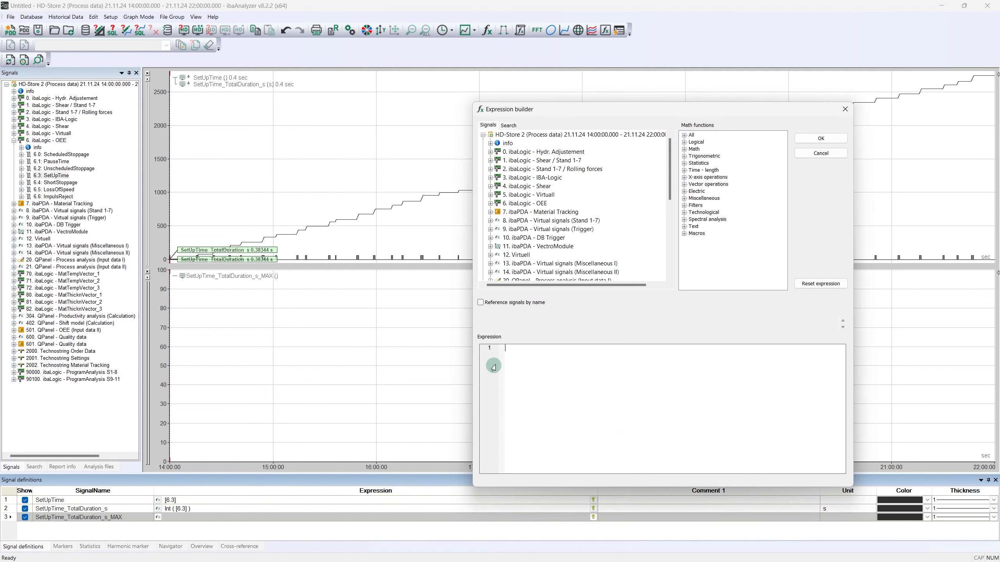
{"action": "type", "text": "Max(Int(t"}
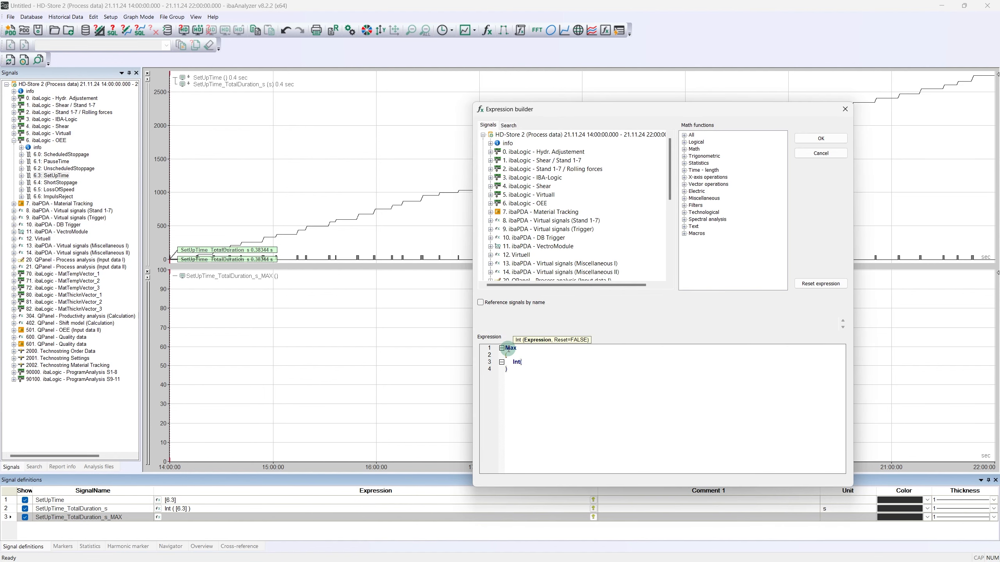
{"action": "type", "text": "[6.3]"}
{"action": "left_click", "coordinate": [819, 139]}
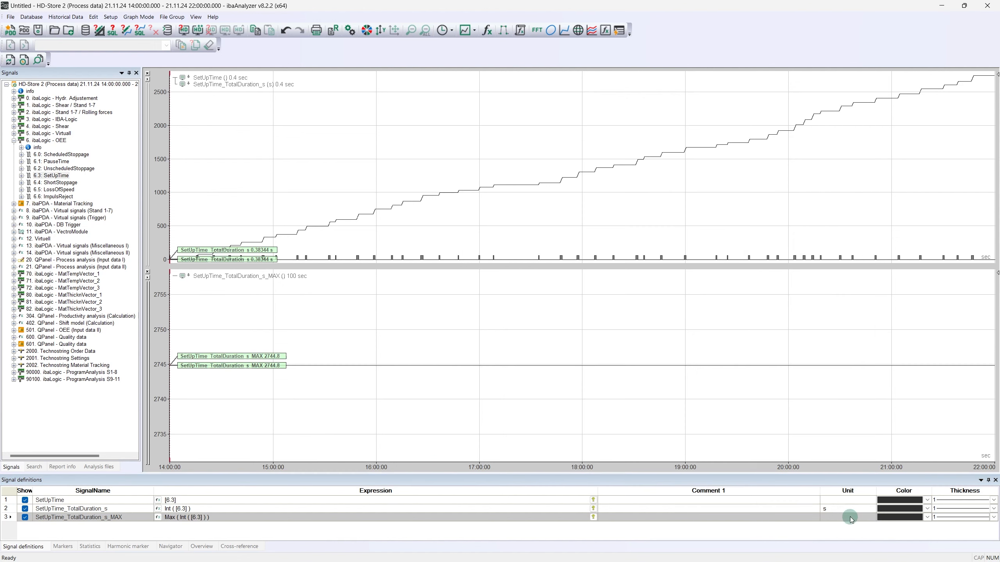
Move the SetUpTime_TotalDuration_s_MAX curve into the graph with the other two signals and automatically reassign the signal colors.
{"action": "left_click_drag", "start_coordinate": [204, 277], "coordinate": [169, 93]}
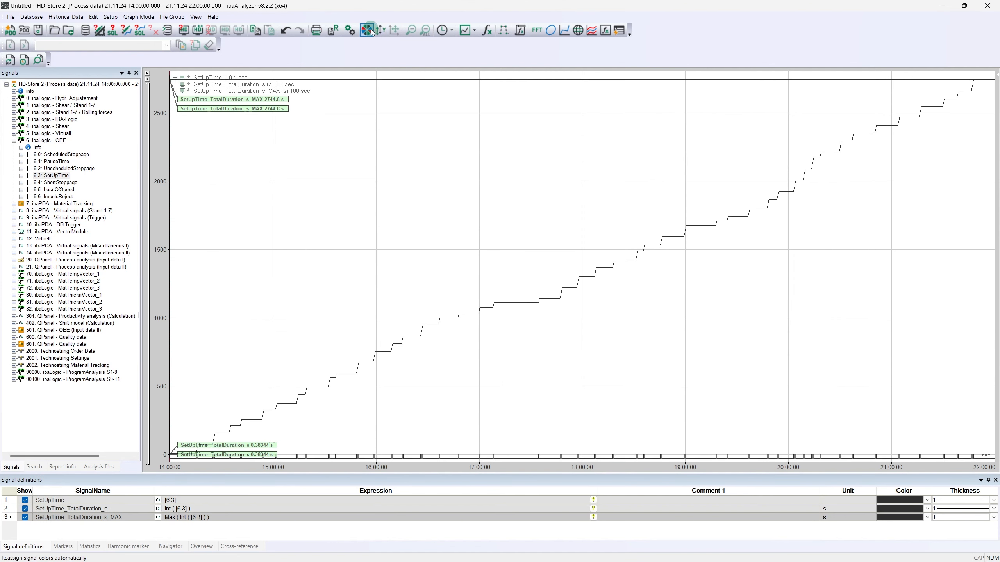
{"action": "left_click", "coordinate": [370, 31]}
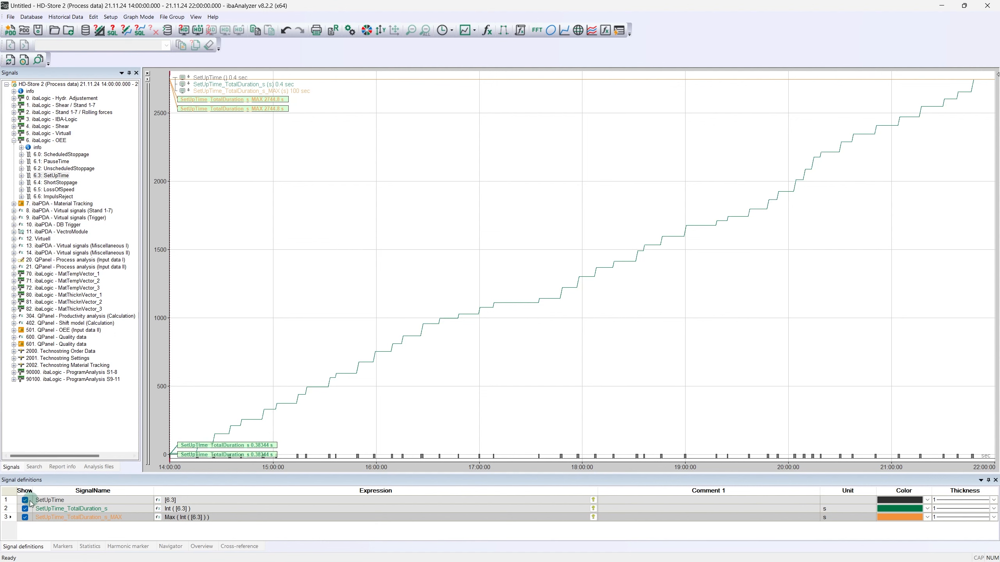
Duplicate the SetUpTime_TotalDuration_s_MAX signal and rename the copy SetUpTime_TotalDuration_min_MAX.
{"action": "right_click", "coordinate": [8, 517]}
{"action": "left_click", "coordinate": [38, 413]}
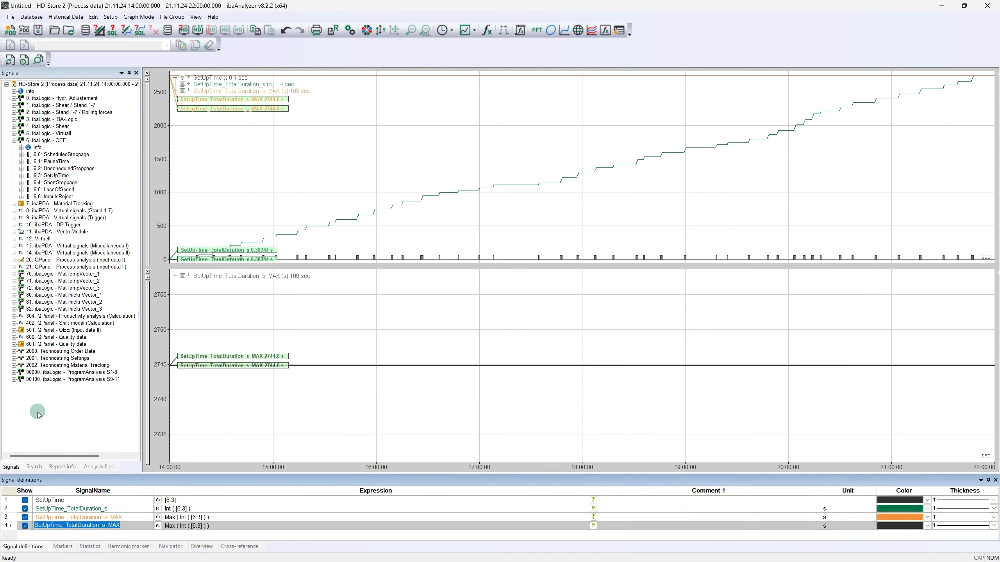
{"action": "key", "text": "BackSpace"}
{"action": "type", "text": "min"}
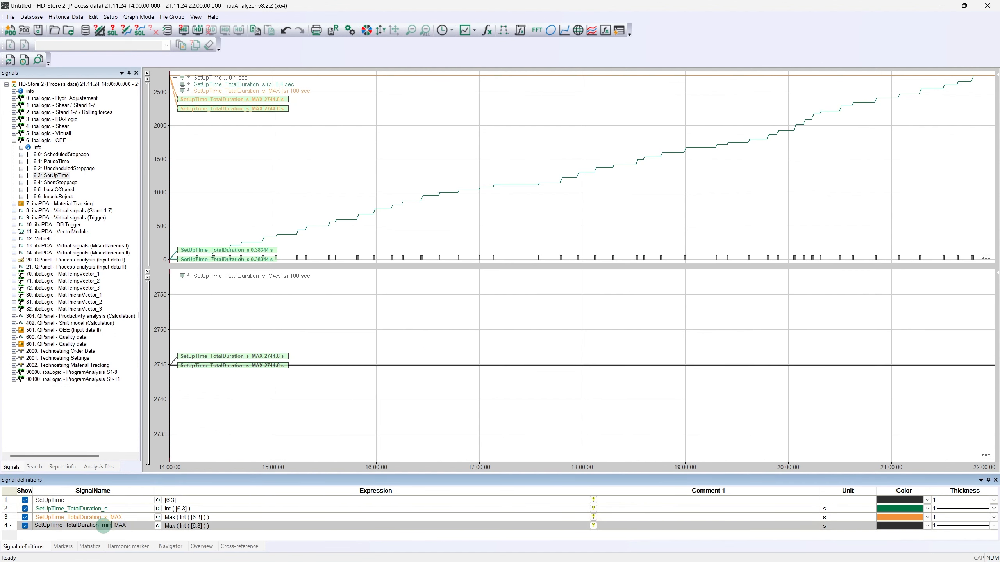
Divide the SetUpTime_TotalDuration_min_MAX expression by 60 and set its unit to min.
{"action": "left_click", "coordinate": [216, 526]}
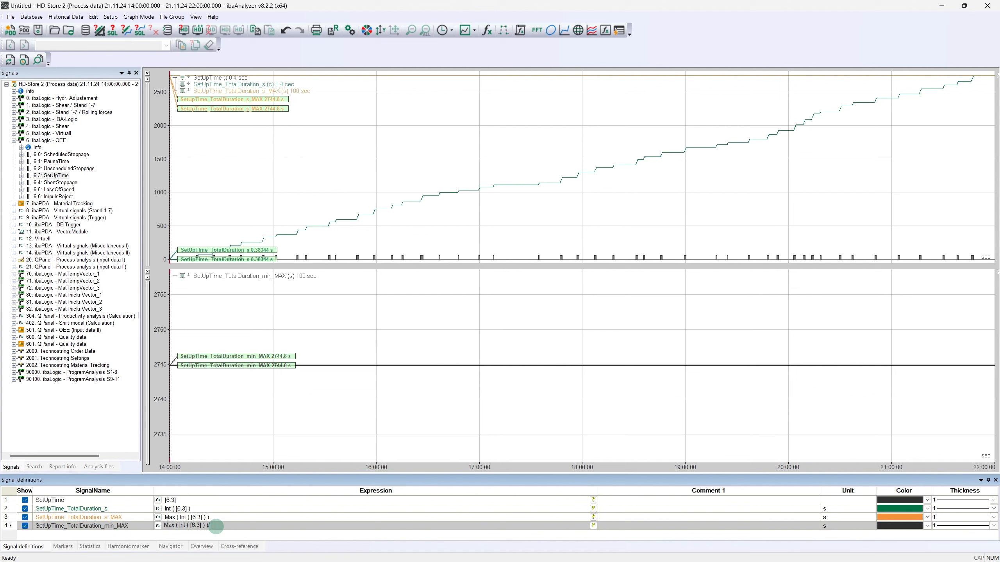
{"action": "type", "text": "/60"}
{"action": "left_click", "coordinate": [826, 526]}
{"action": "left_click", "coordinate": [828, 527]}
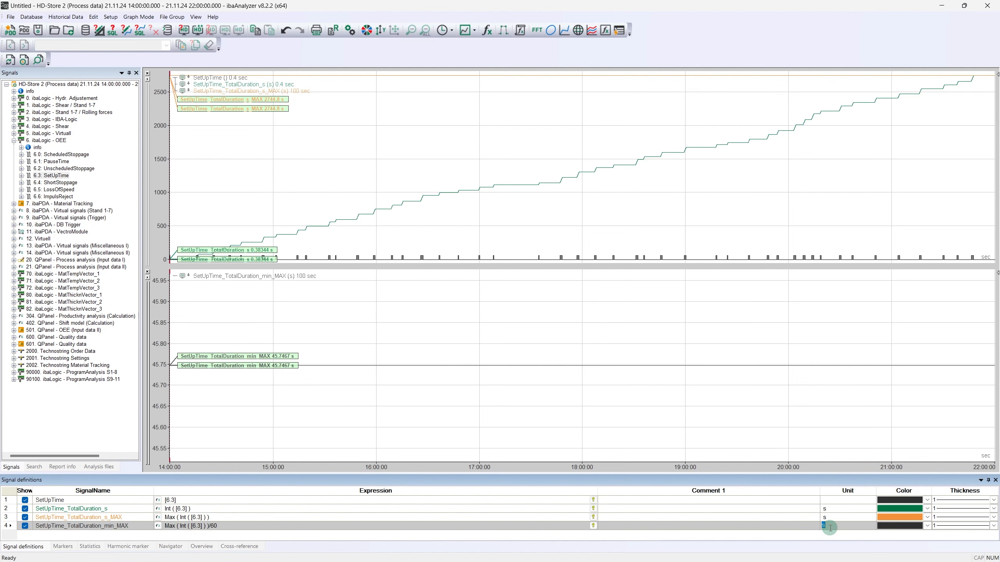
{"action": "left_click", "coordinate": [810, 523]}
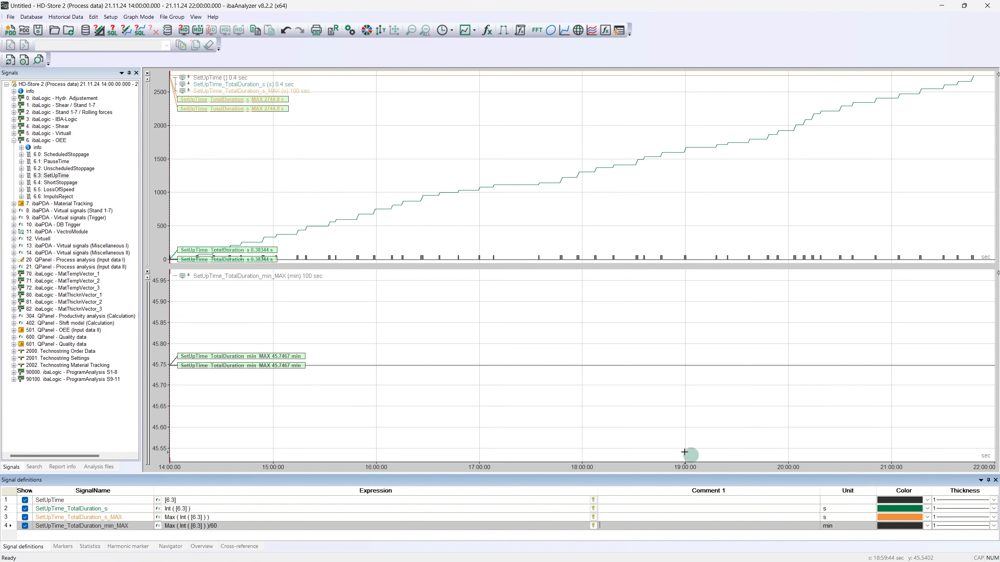
Display the 6.3 SetUpTime signal in another graph and add a new signal named SetUpTime_SingleDuration_s.
{"action": "double_click", "coordinate": [57, 175]}
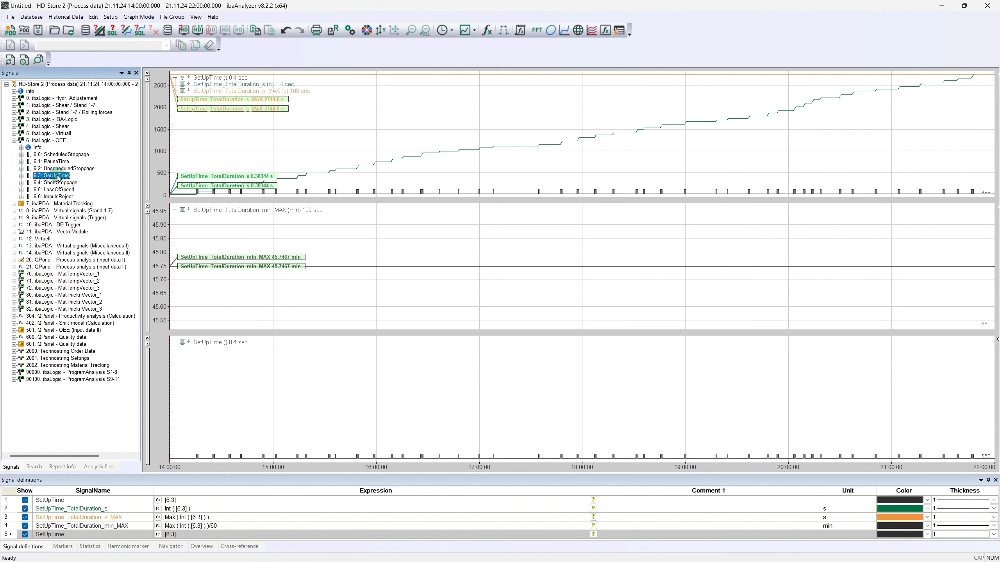
{"action": "right_click", "coordinate": [8, 534]}
{"action": "left_click", "coordinate": [34, 413]}
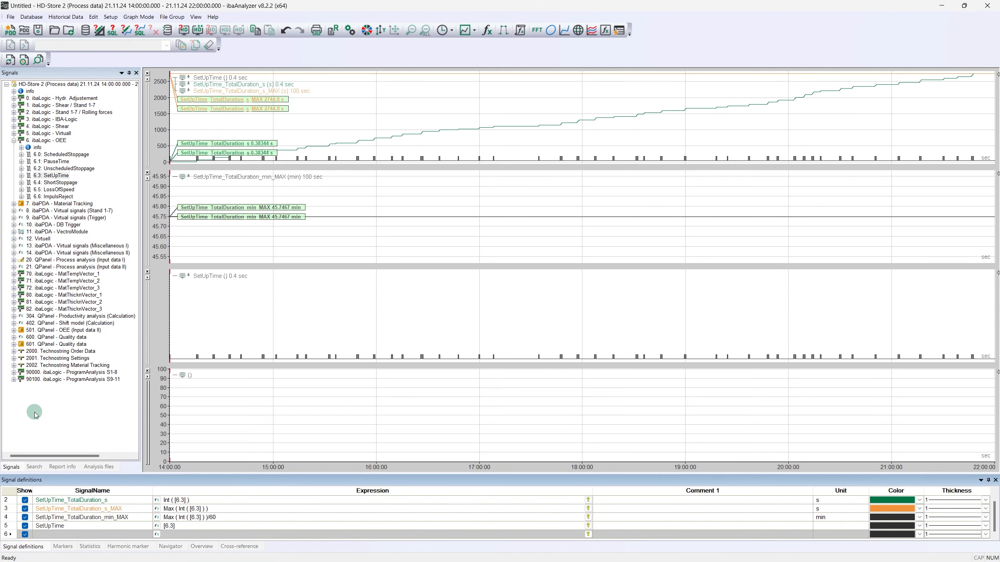
{"action": "type", "text": "SetUpTime_SingleDuration_s"}
Define SetUpTime_SingleDuration_s as an integral reset at each falling edge, using Int([6.3], F_Trig([6.3])).
{"action": "left_click", "coordinate": [157, 534]}
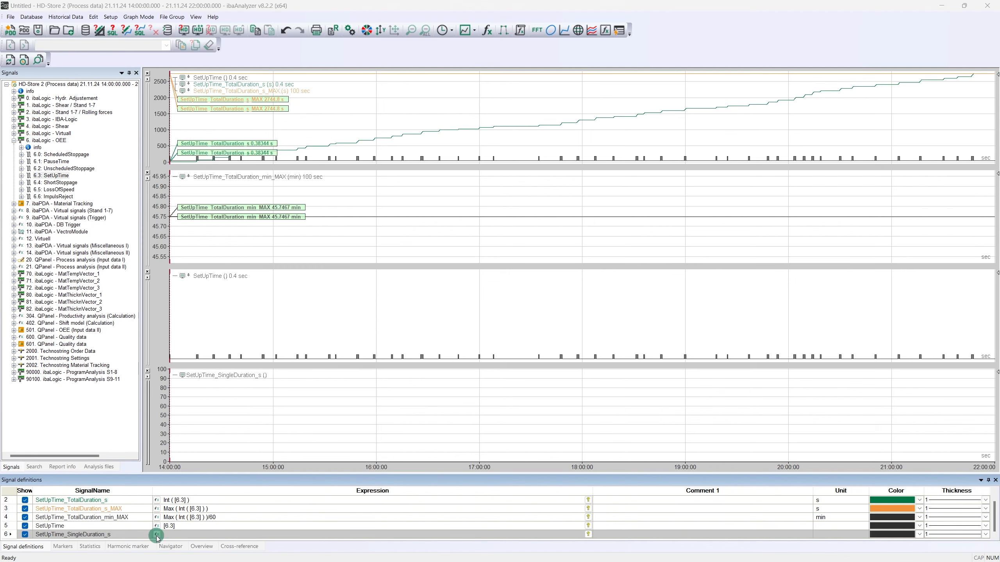
{"action": "type", "text": "Int"}
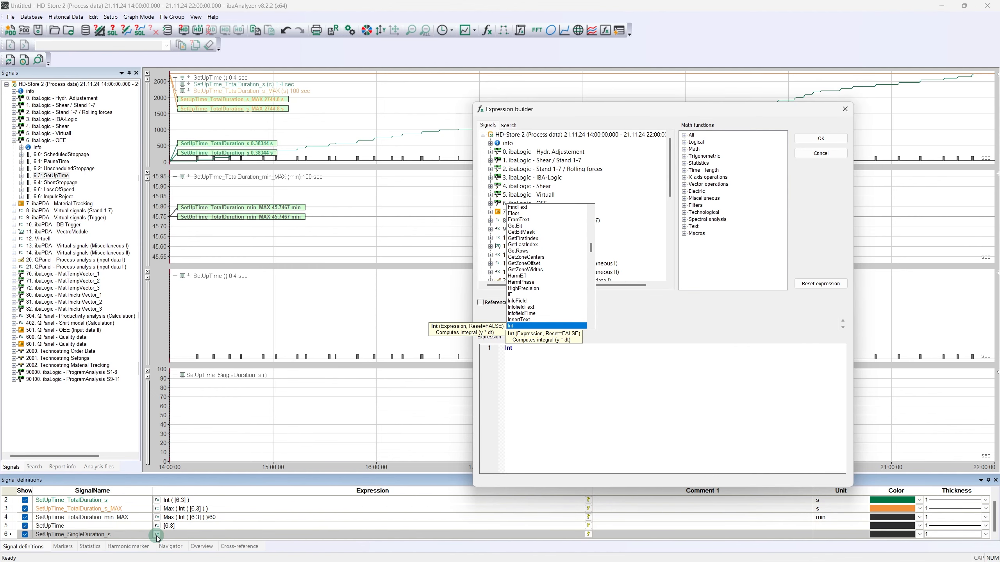
{"action": "type", "text": "([6.3"}
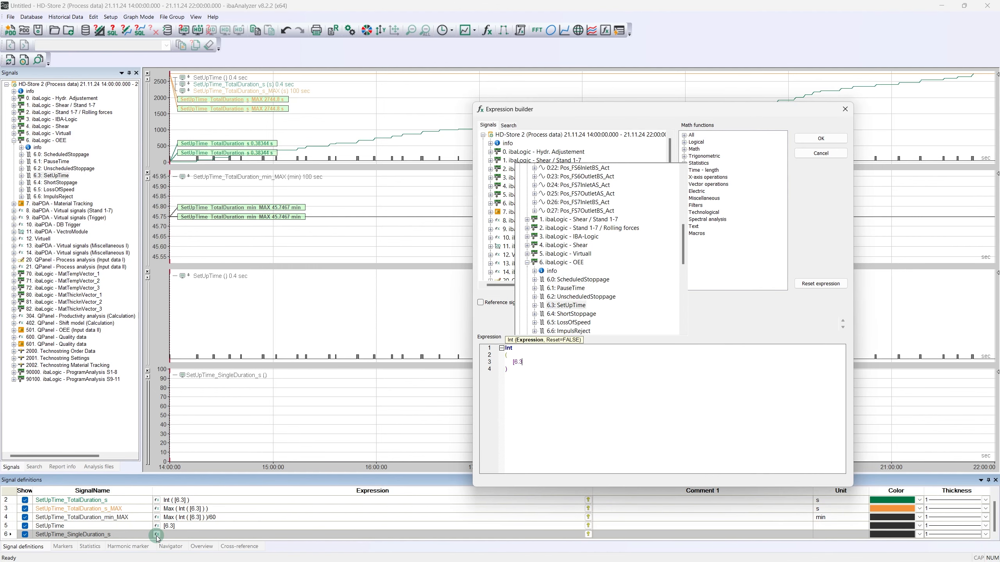
{"action": "type", "text": "],F"}
{"action": "type", "text": "_Tr"}
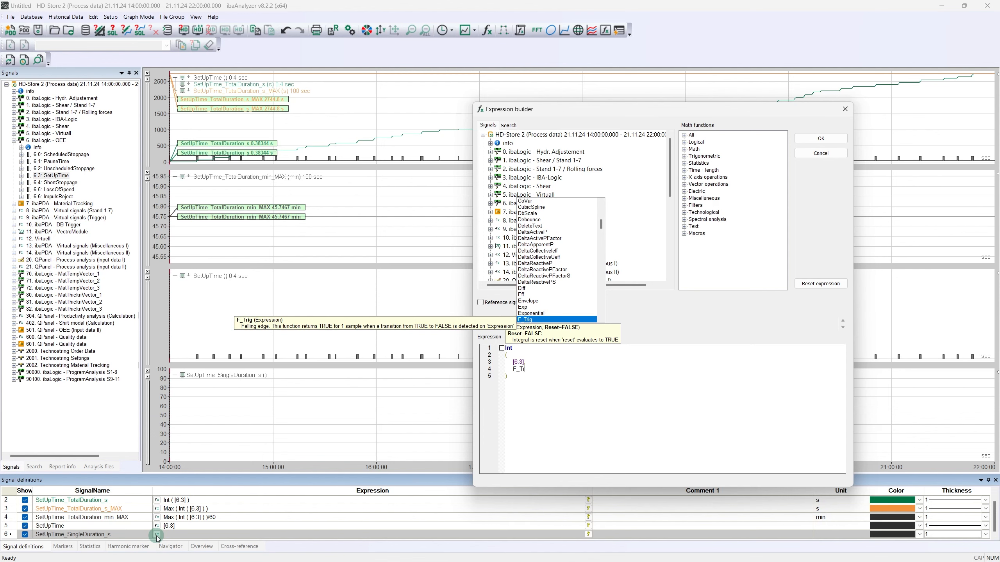
{"action": "type", "text": "ig([6"}
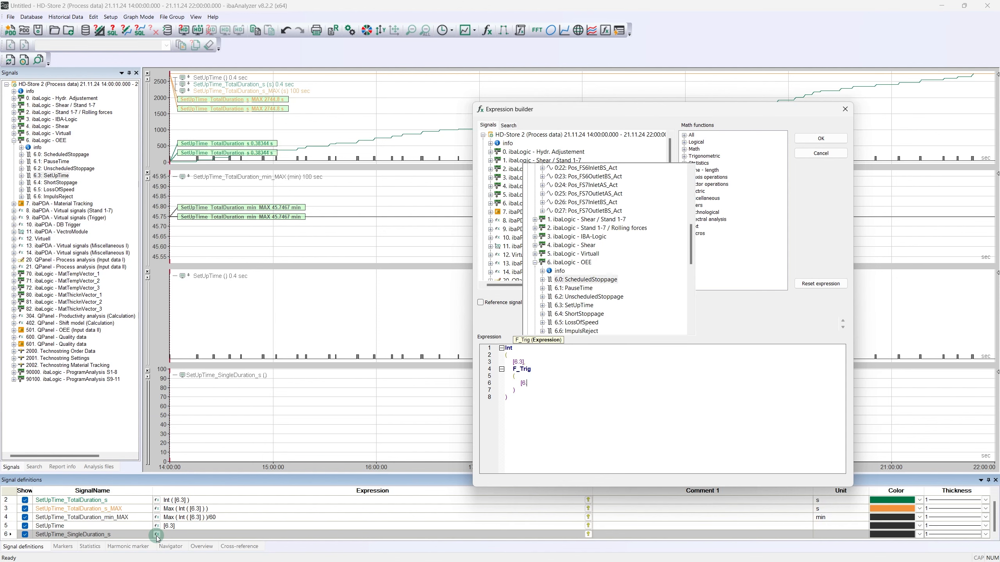
{"action": "type", "text": ".3]"}
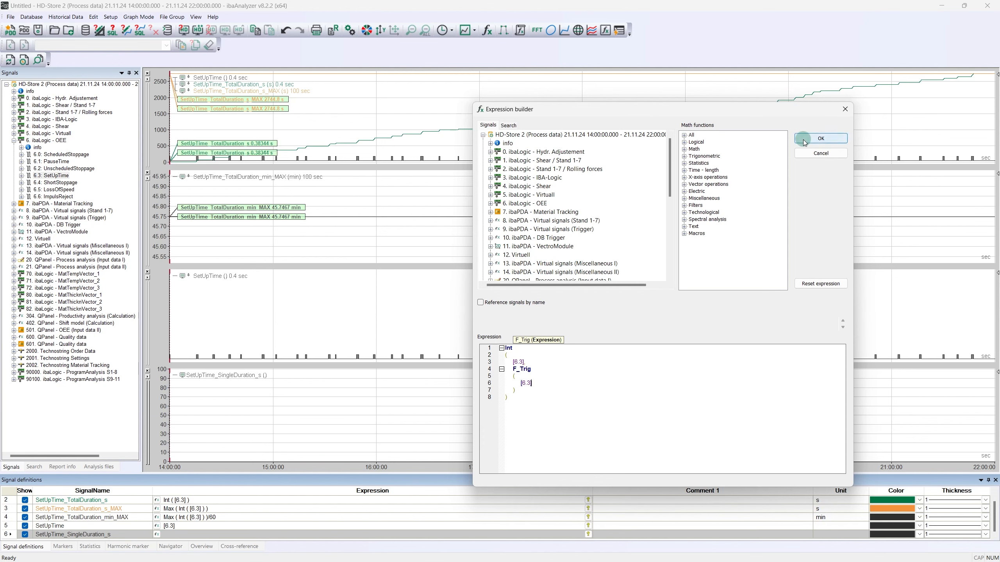
{"action": "left_click", "coordinate": [804, 142]}
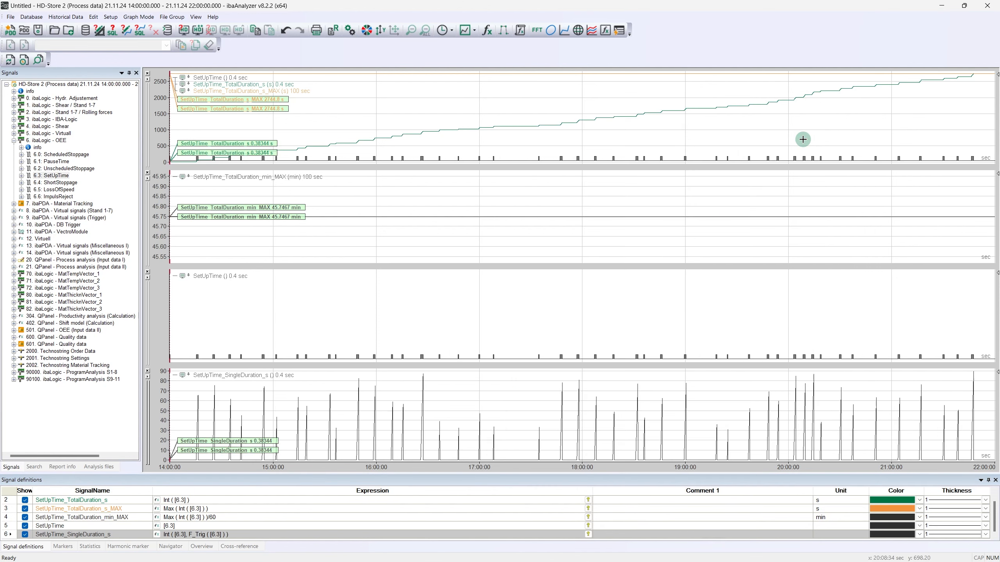
Set the unit of SetUpTime_SingleDuration_s to s and move its curve into the second SetUpTime graph.
{"action": "left_click", "coordinate": [827, 534]}
{"action": "type", "text": "s"}
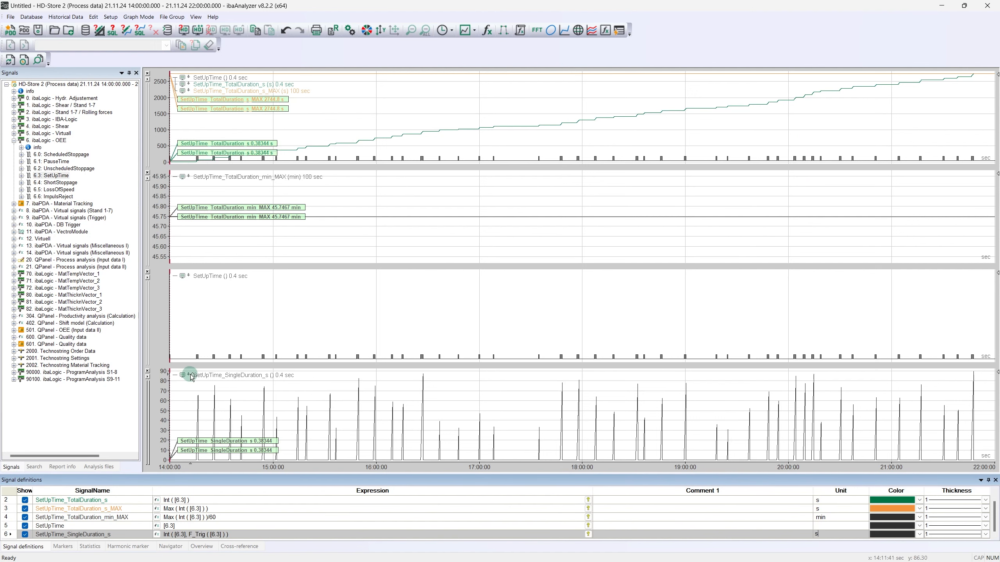
{"action": "left_click_drag", "start_coordinate": [188, 375], "coordinate": [180, 287]}
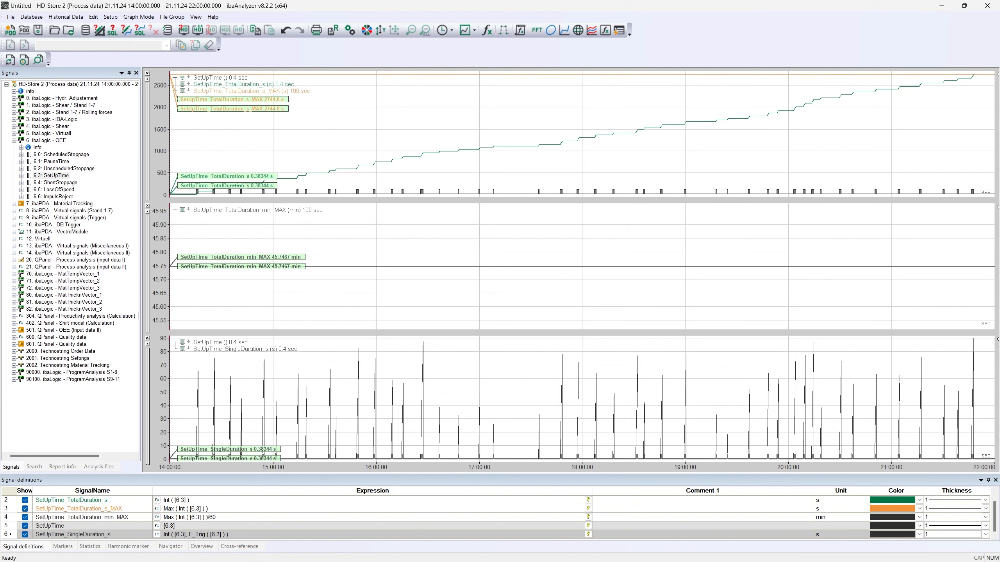
Add a new signal named SetUpTime_SingleDuration_PointOfMaximum to the signal definitions.
{"action": "right_click", "coordinate": [11, 532]}
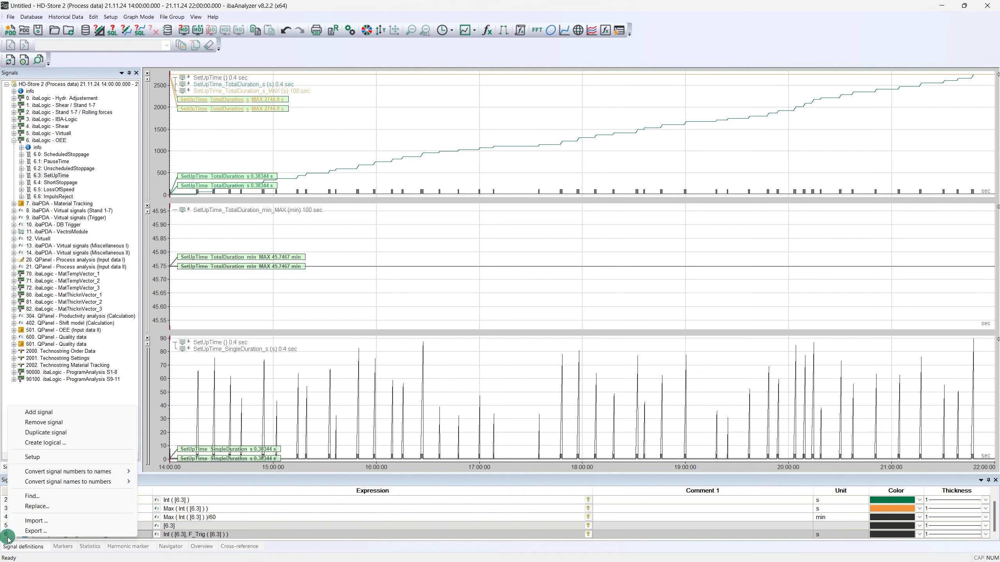
{"action": "left_click", "coordinate": [45, 416]}
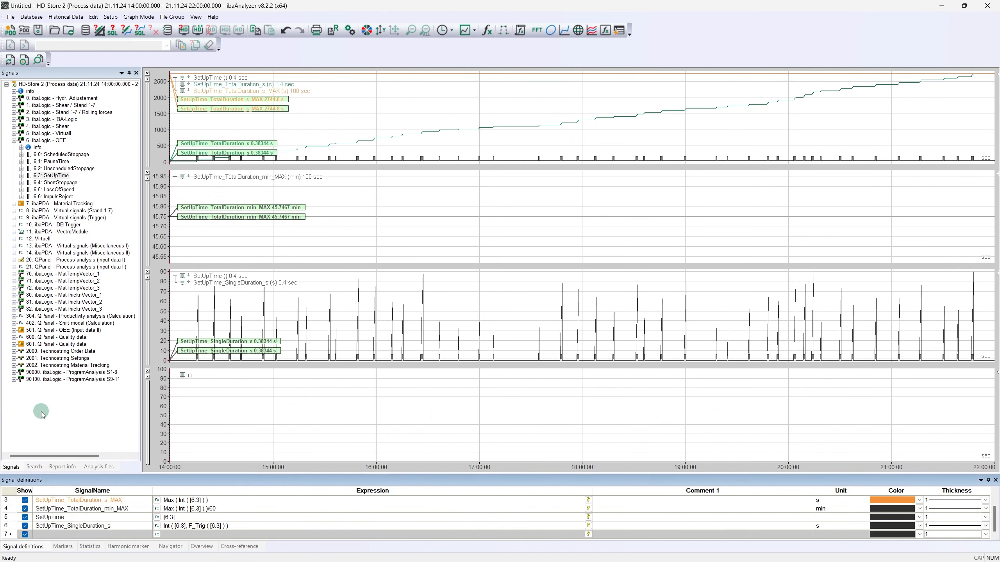
{"action": "left_click", "coordinate": [57, 534]}
{"action": "left_click", "coordinate": [57, 533]}
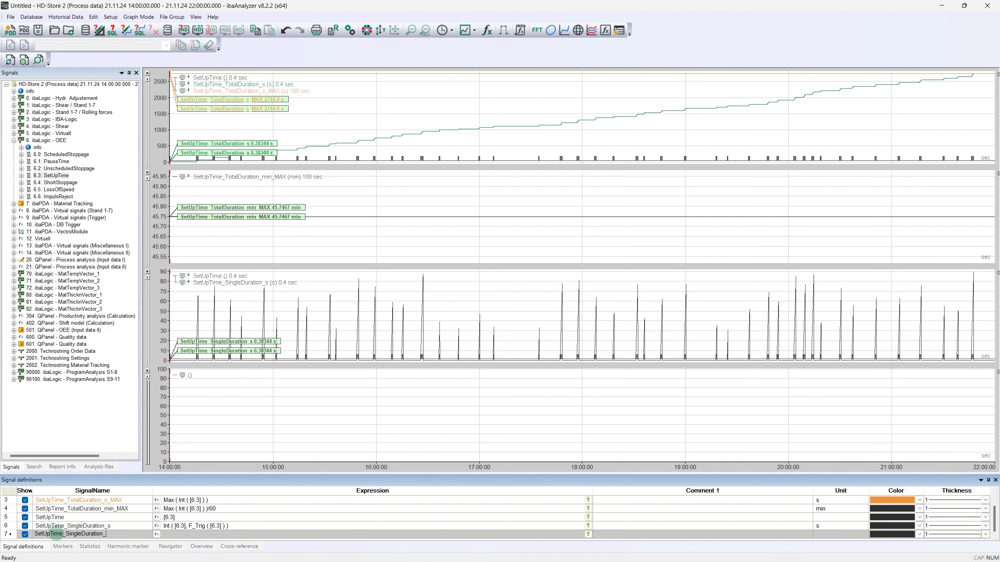
{"action": "type", "text": "SetUpTime_SingleDuration_PointOfMaximum"}
Define SetUpTime_SingleDuration_PointOfMaximum as the falling edge of the set-up signal, using F_Trig([6.3]).
{"action": "left_click", "coordinate": [166, 536]}
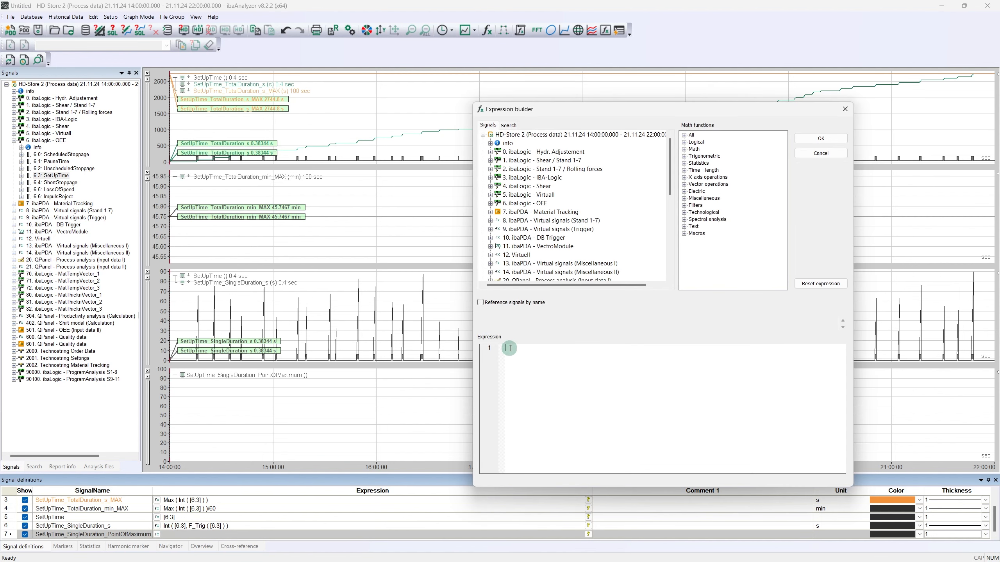
{"action": "type", "text": "F"}
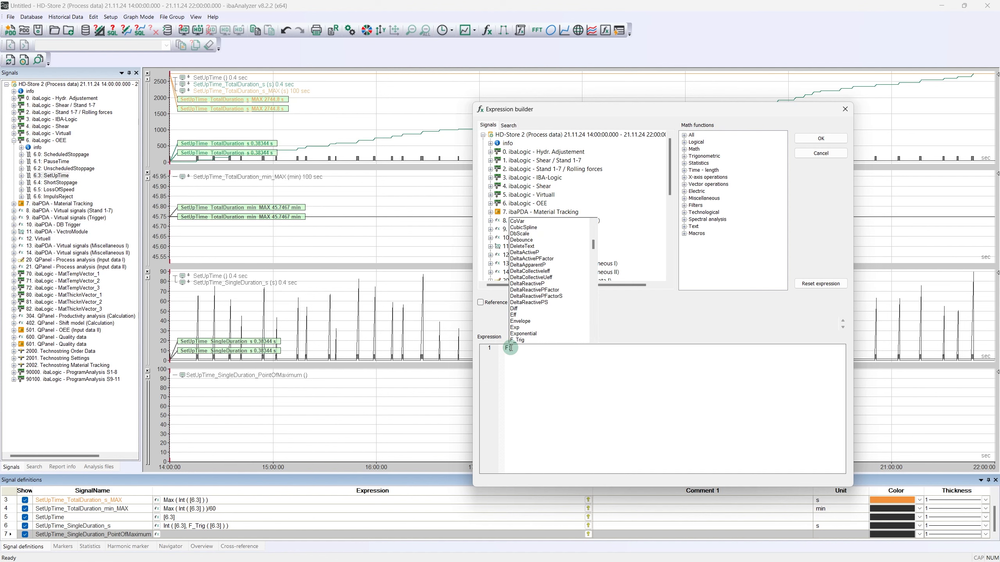
{"action": "type", "text": "_"}
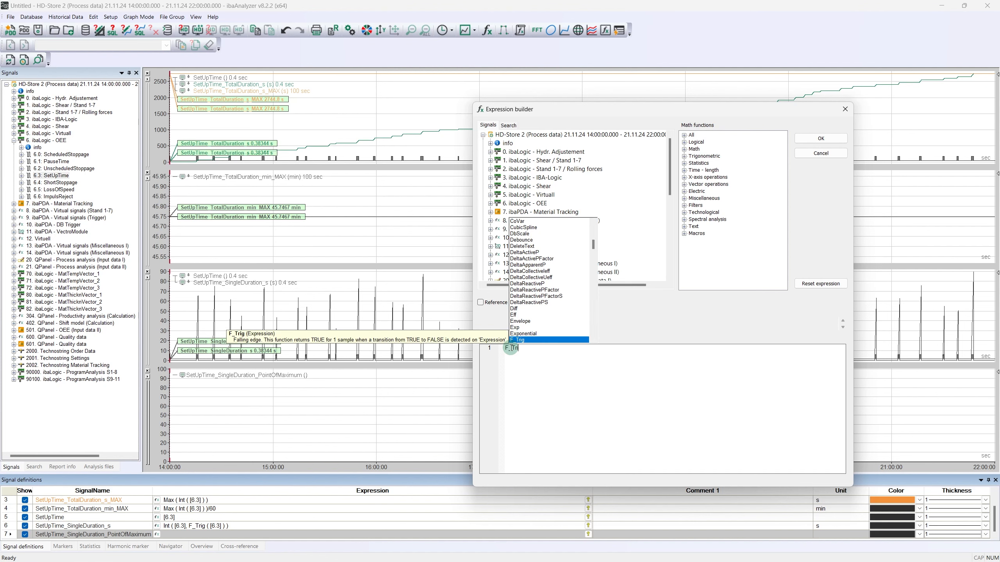
{"action": "type", "text": "Tr"}
{"action": "key", "text": "Return"}
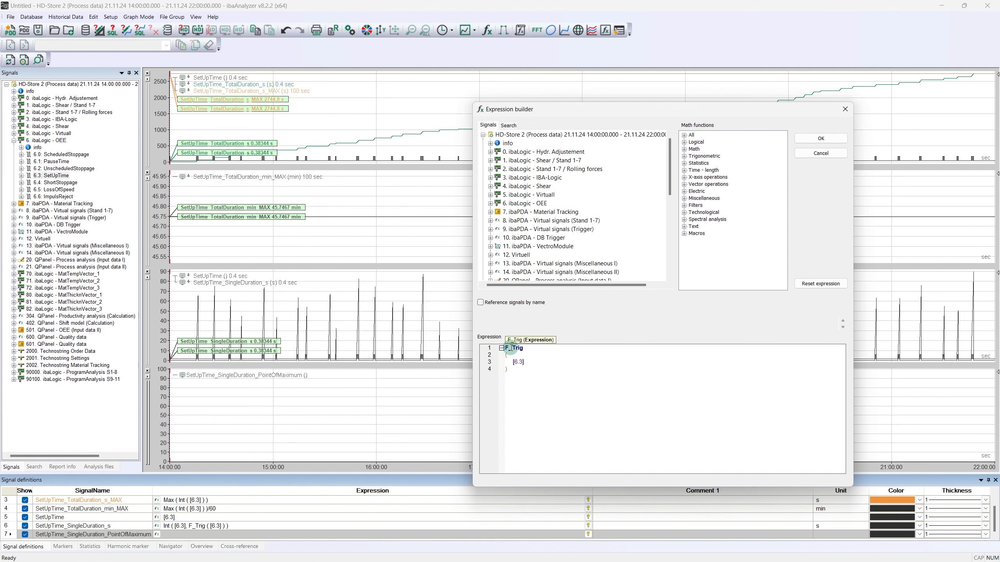
{"action": "left_click", "coordinate": [821, 138]}
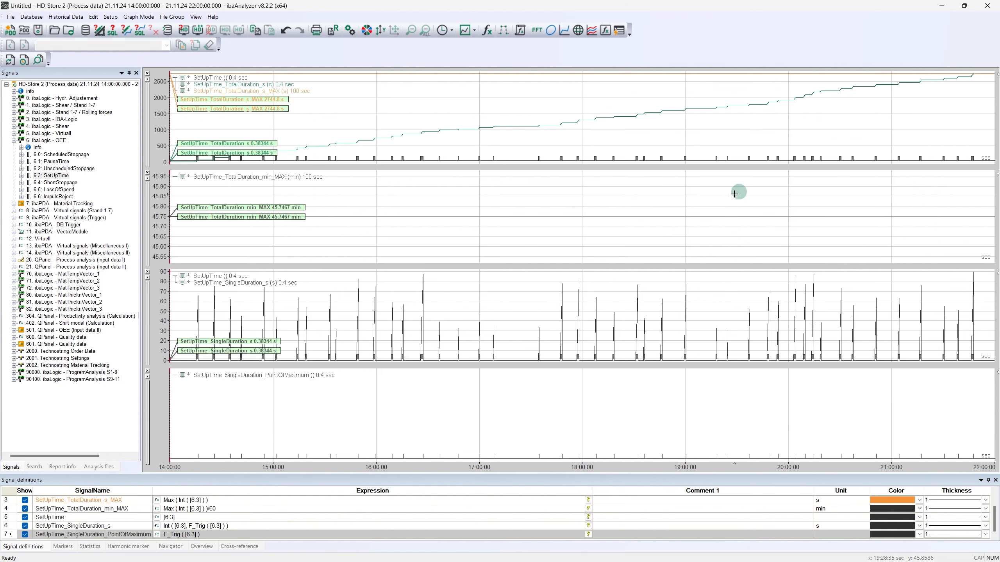
Format the PointOfMaximum curve in red with thickness 2 and move it into the SetUpTime_SingleDuration_s graph.
{"action": "left_click", "coordinate": [919, 534]}
{"action": "left_click", "coordinate": [910, 526]}
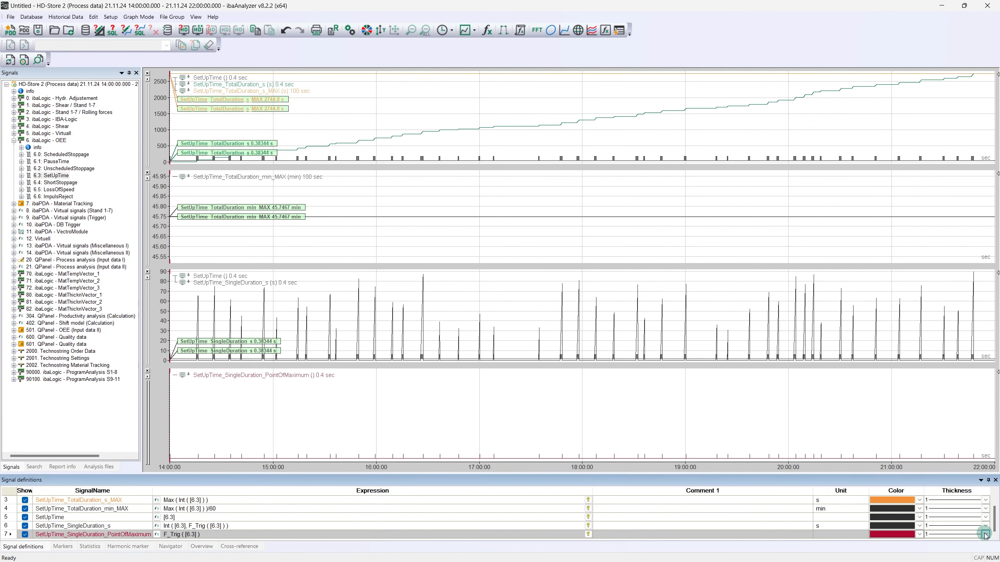
{"action": "left_click", "coordinate": [985, 534]}
{"action": "left_click", "coordinate": [963, 511]}
{"action": "left_click_drag", "start_coordinate": [189, 375], "coordinate": [179, 287]}
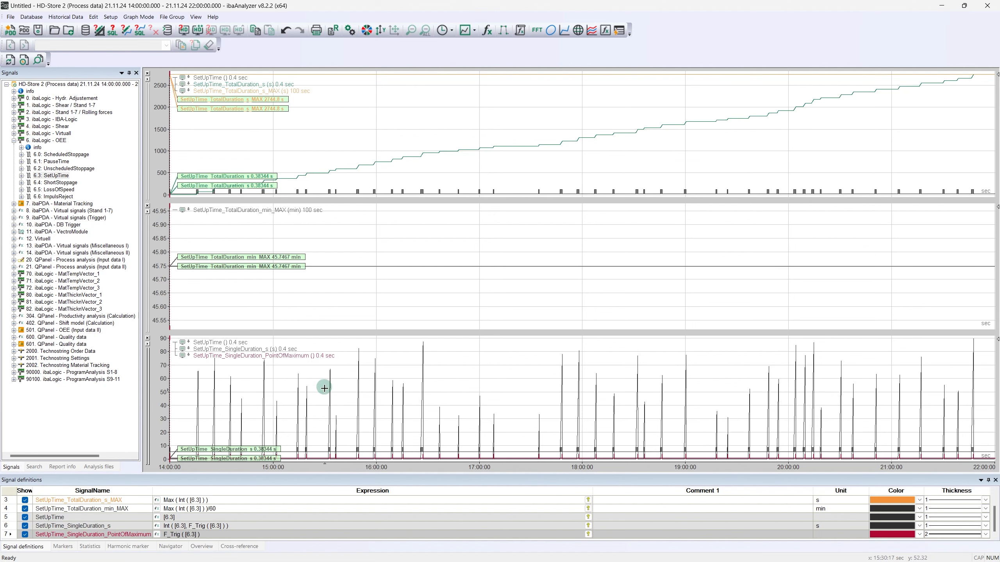
Shift the PointOfMaximum trigger one sample to the left by changing its expression to Shl(F_Trig([6.3]), XBase([6.3])).
{"action": "left_click_drag", "start_coordinate": [332, 458], "coordinate": [323, 367]}
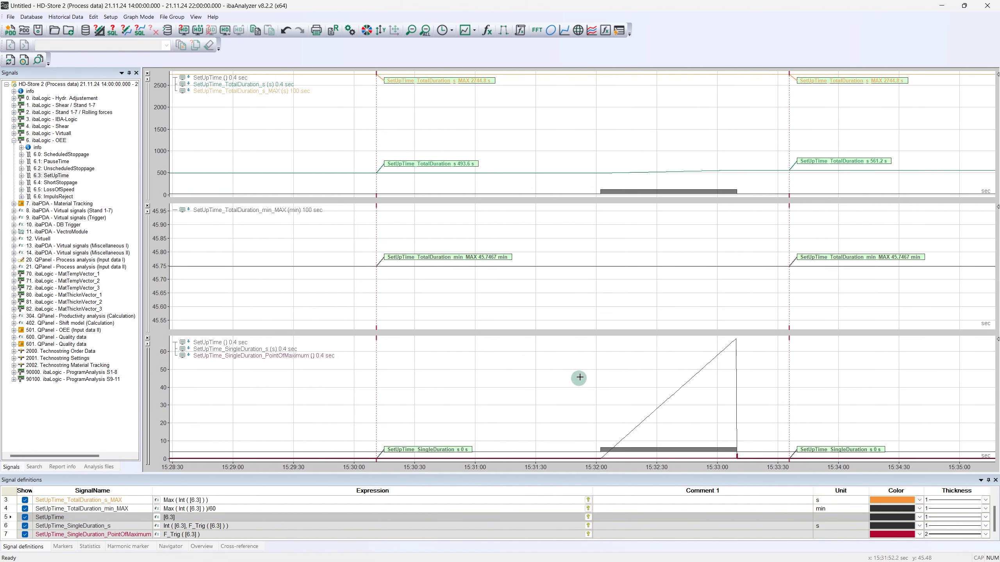
{"action": "left_click_drag", "start_coordinate": [633, 337], "coordinate": [748, 485]}
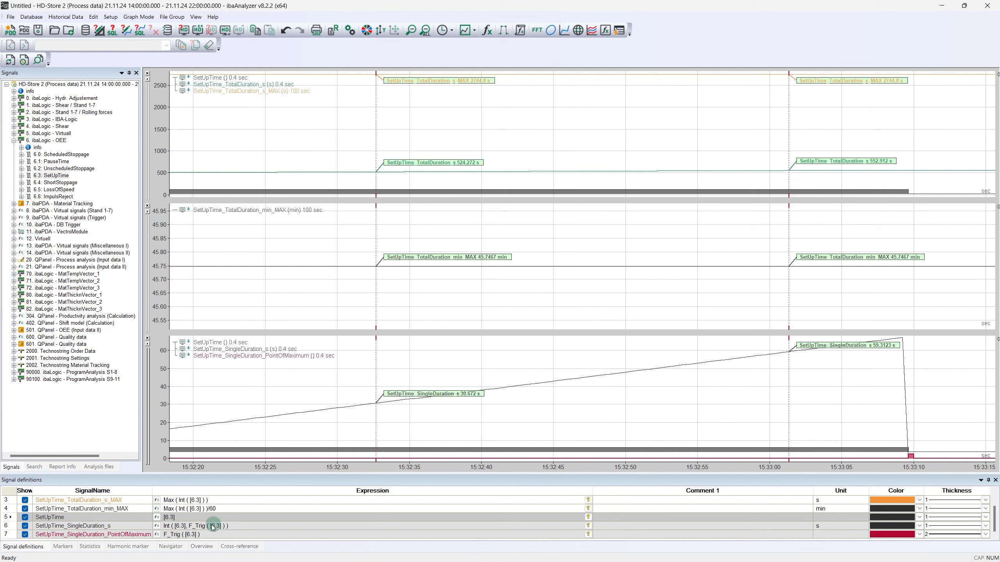
{"action": "left_click", "coordinate": [162, 535]}
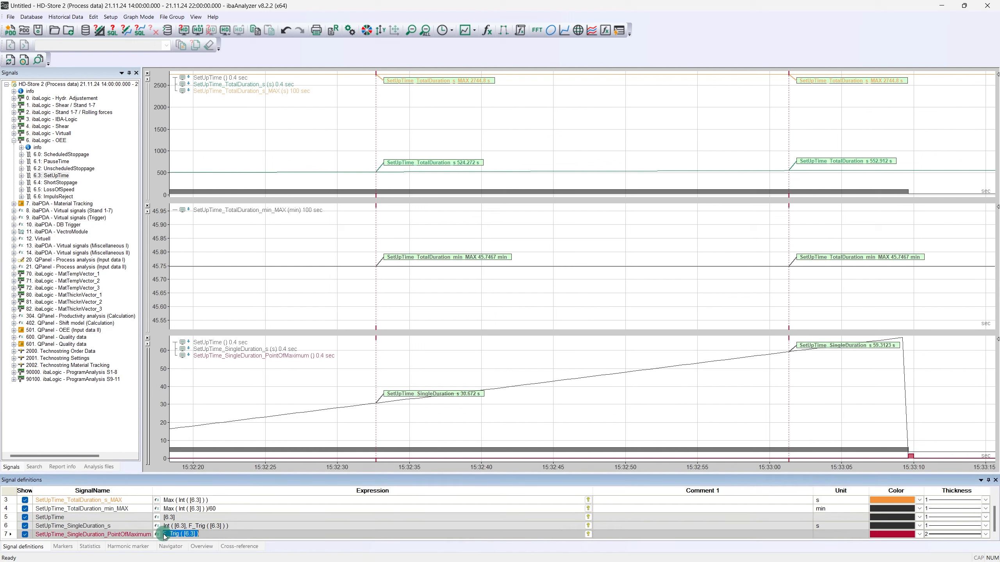
{"action": "type", "text": "Shl("}
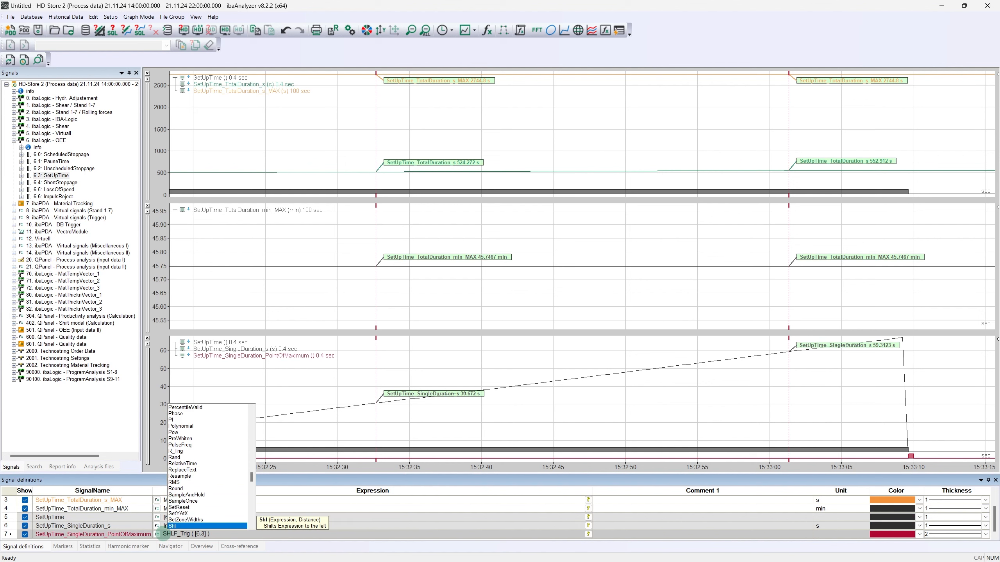
{"action": "left_click", "coordinate": [211, 535]}
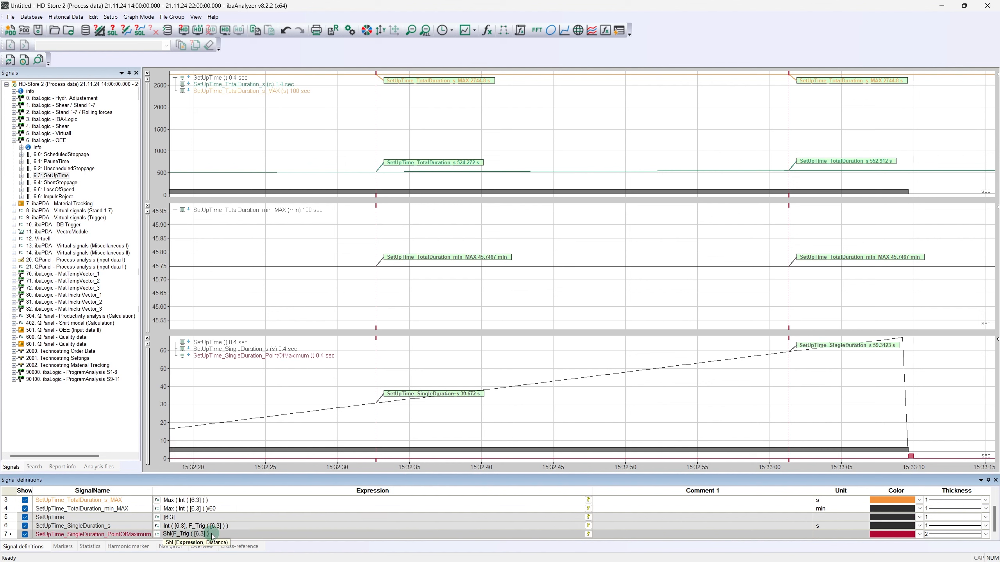
{"action": "type", "text": ", XBase("}
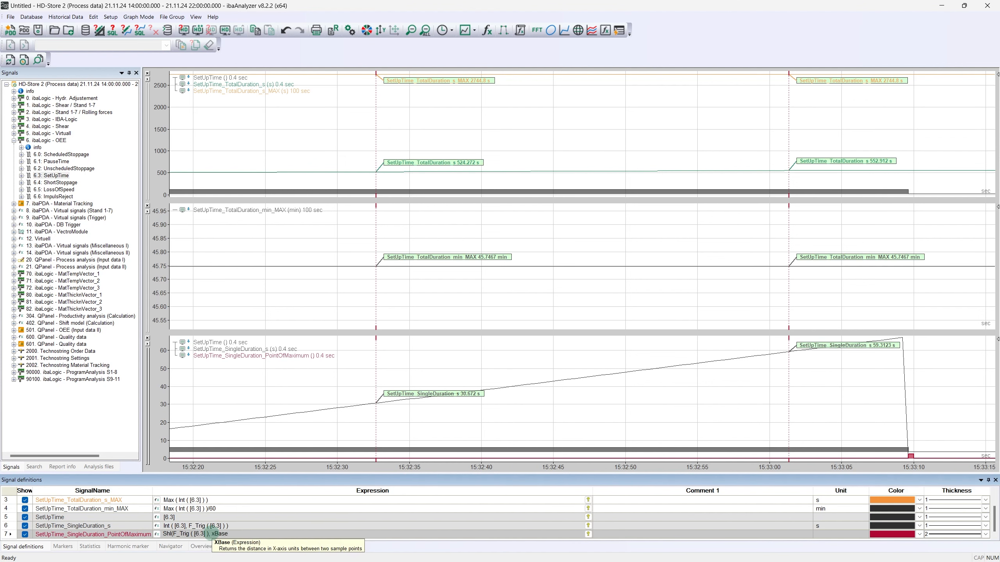
{"action": "type", "text": "["}
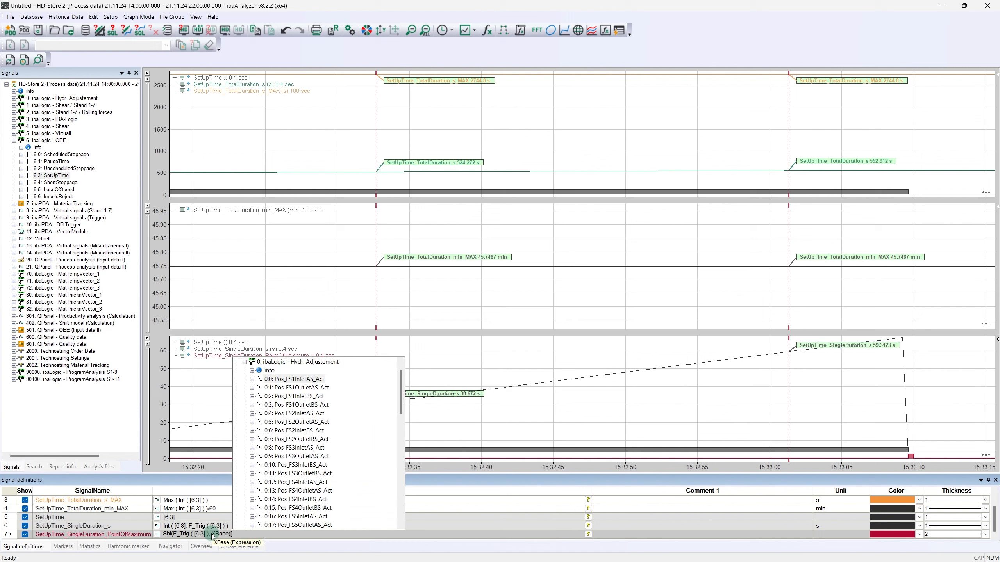
{"action": "type", "text": "6.3]))"}
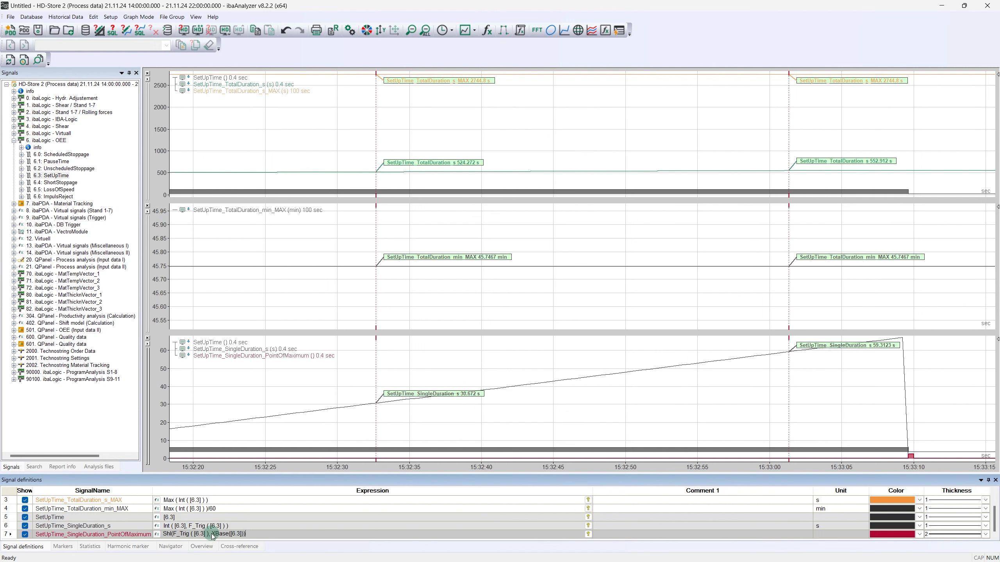
{"action": "left_click", "coordinate": [664, 536]}
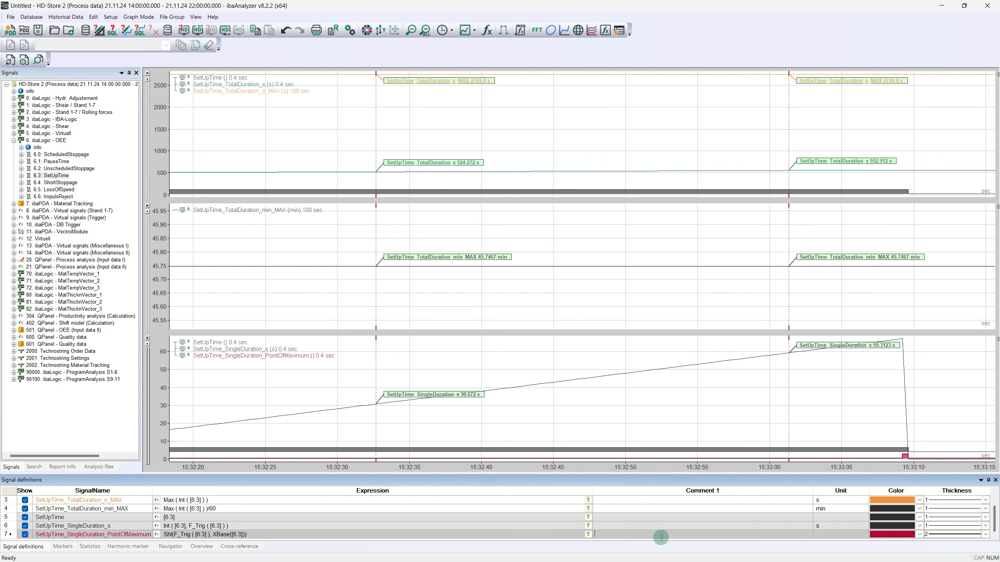
Add a new signal named SetUpTime_SingleDuration_s_MAX to the signal definitions.
{"action": "right_click", "coordinate": [8, 534]}
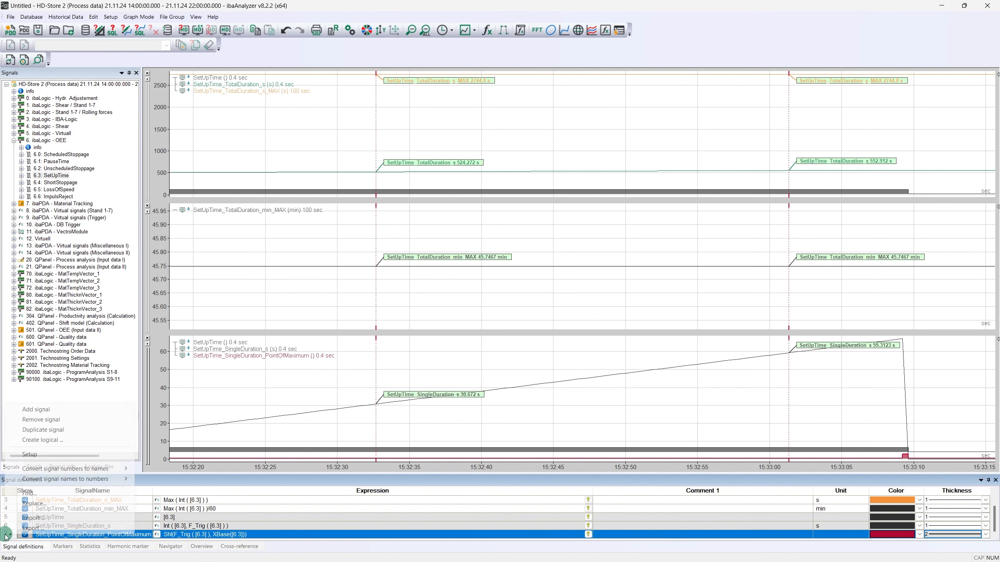
{"action": "left_click", "coordinate": [36, 409]}
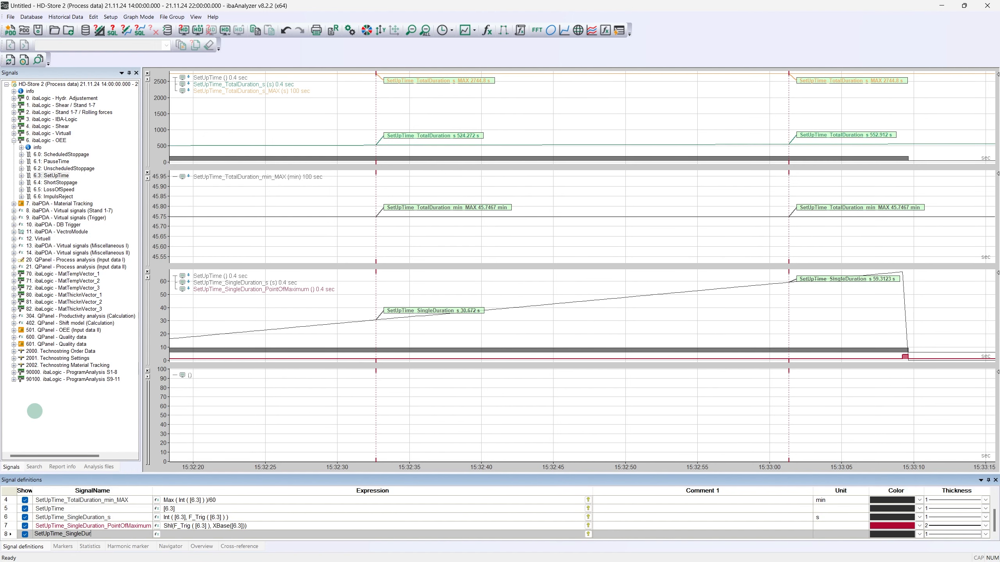
{"action": "type", "text": "MAX"}
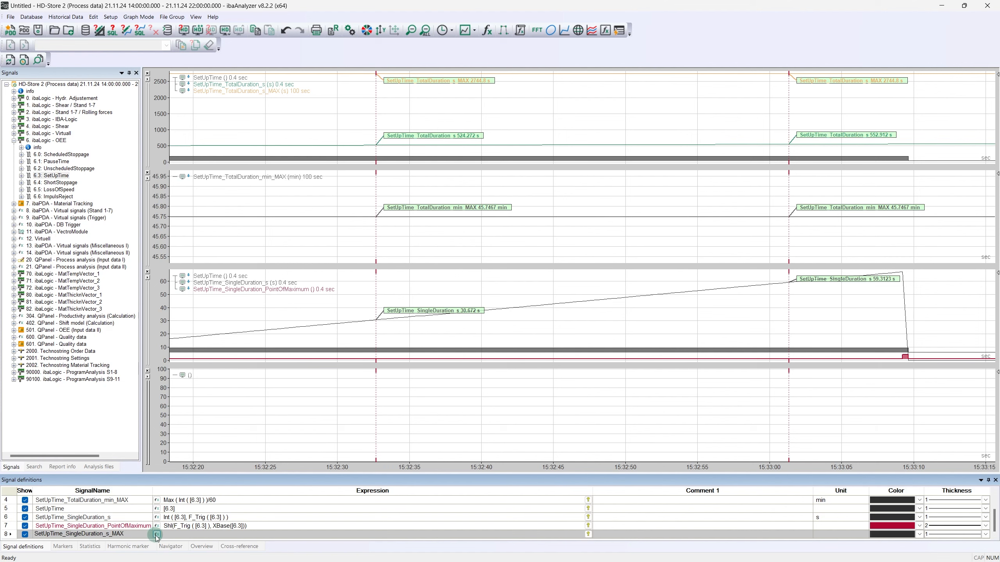
Define SetUpTime_SingleDuration_s_MAX as XMarkValid([SetUpTime_SingleDuration_s], [SetUpTime_SingleDuration_PointOfMaximum]).
{"action": "left_click", "coordinate": [156, 534]}
{"action": "type", "text": "xMarkV"}
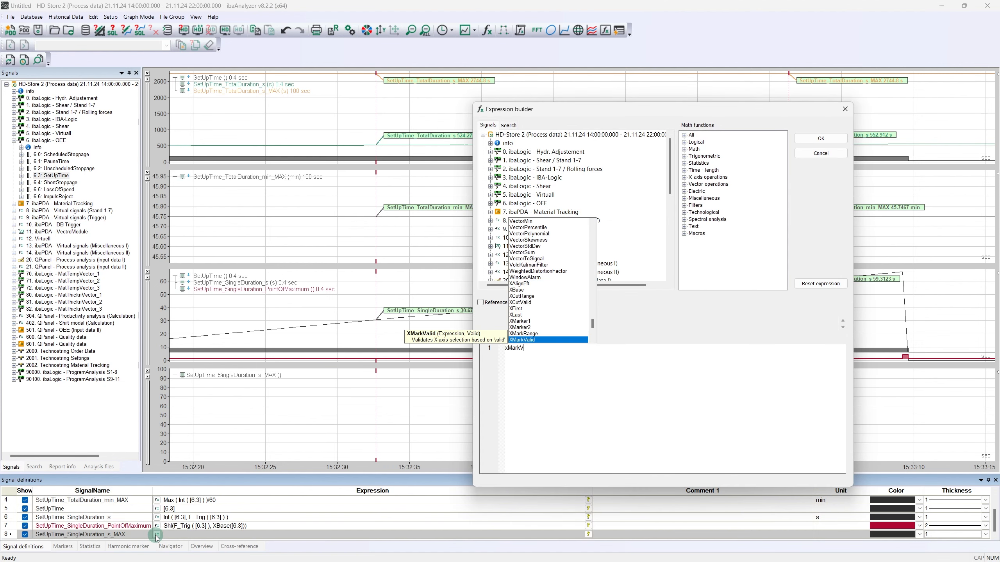
{"action": "key", "text": "Return"}
{"action": "scroll", "coordinate": [547, 239], "scroll_direction": "down", "scroll_amount": 10}
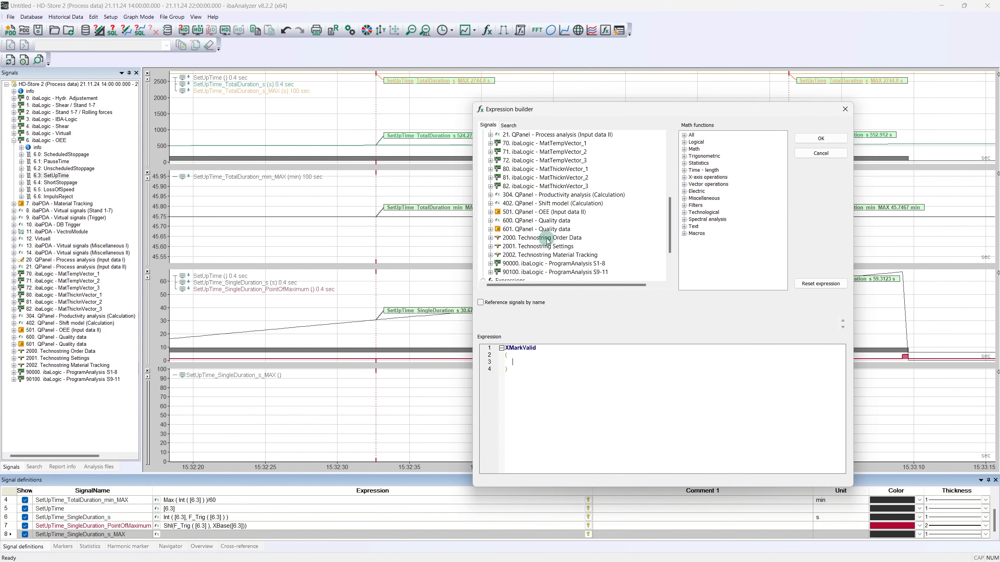
{"action": "double_click", "coordinate": [550, 264]}
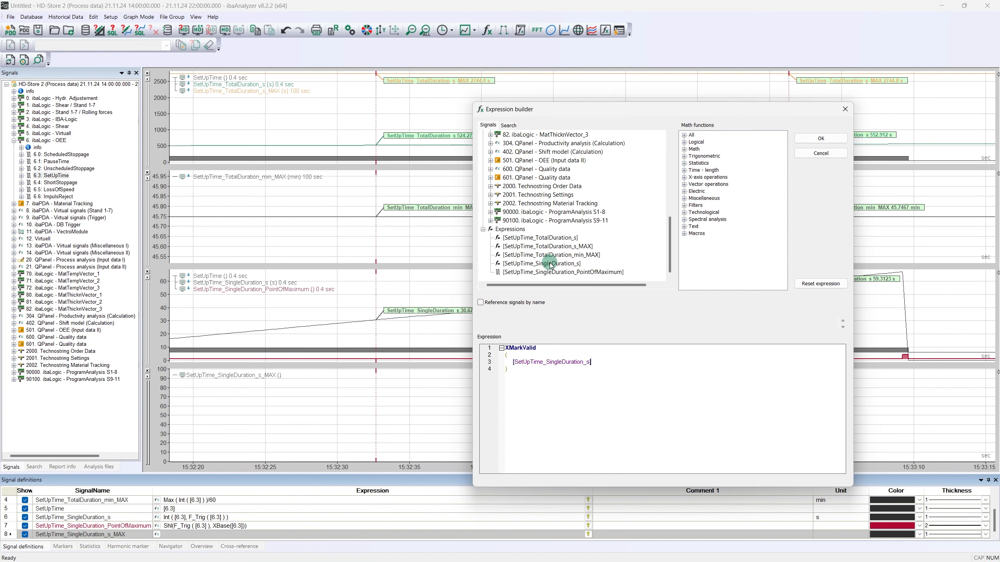
{"action": "type", "text": ","}
{"action": "key", "text": "Return"}
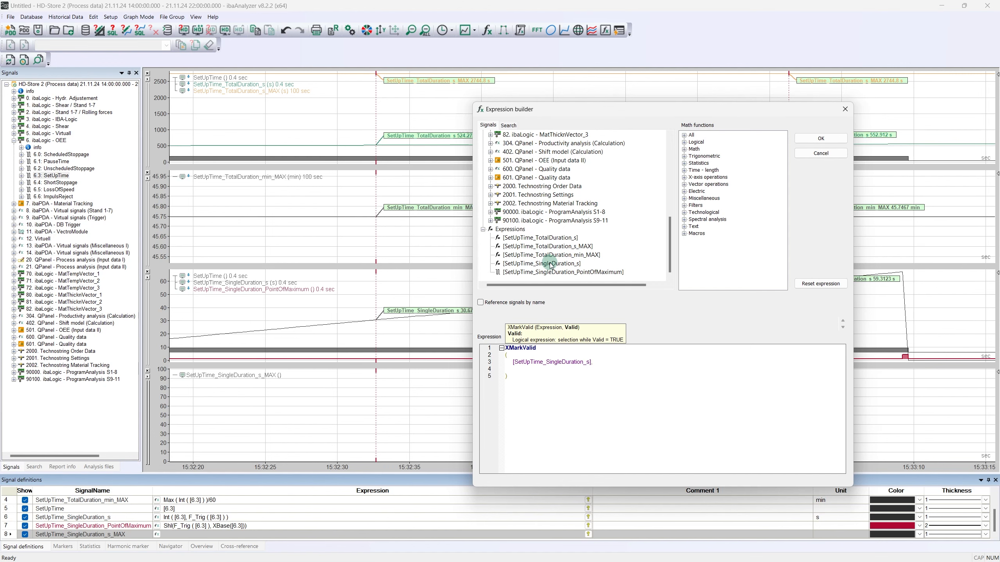
{"action": "double_click", "coordinate": [551, 272]}
{"action": "left_click", "coordinate": [816, 138]}
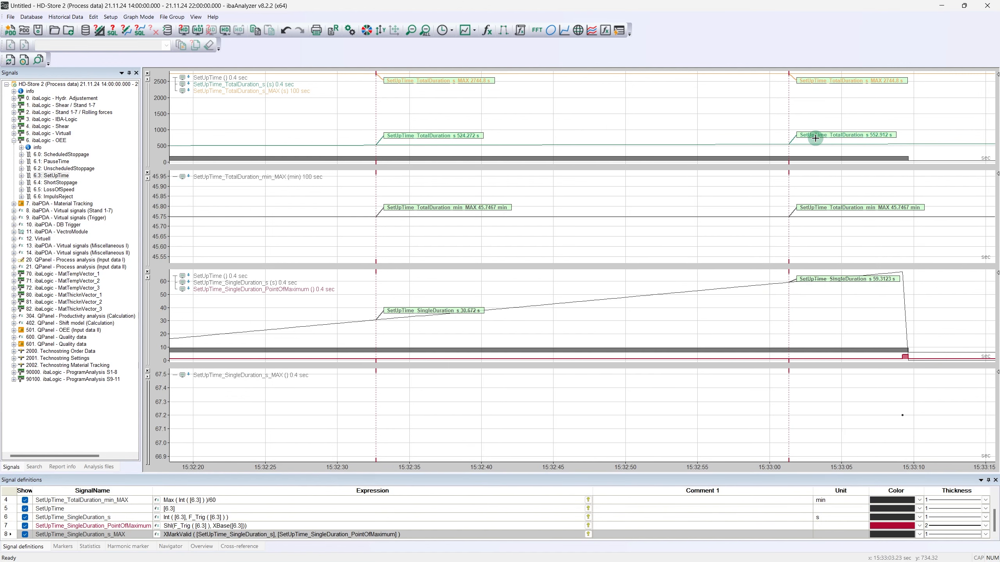
Format the SetUpTime_SingleDuration_s_MAX curve in green with thickness 4 and move it into the SetUpTime_SingleDuration_s graph.
{"action": "left_click", "coordinate": [985, 535]}
{"action": "left_click", "coordinate": [953, 523]}
{"action": "left_click", "coordinate": [920, 534]}
{"action": "left_click", "coordinate": [904, 511]}
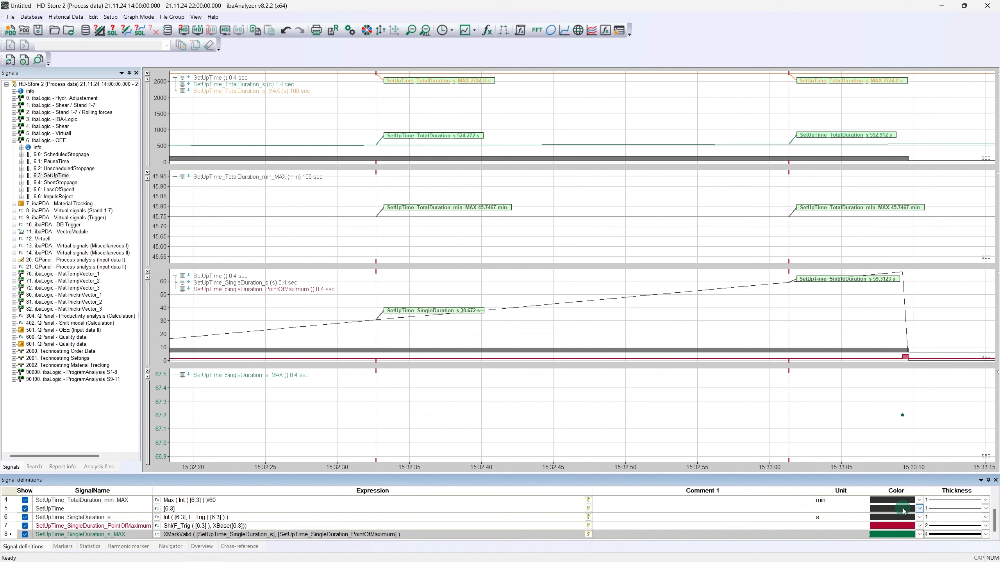
{"action": "left_click_drag", "start_coordinate": [210, 377], "coordinate": [180, 293]}
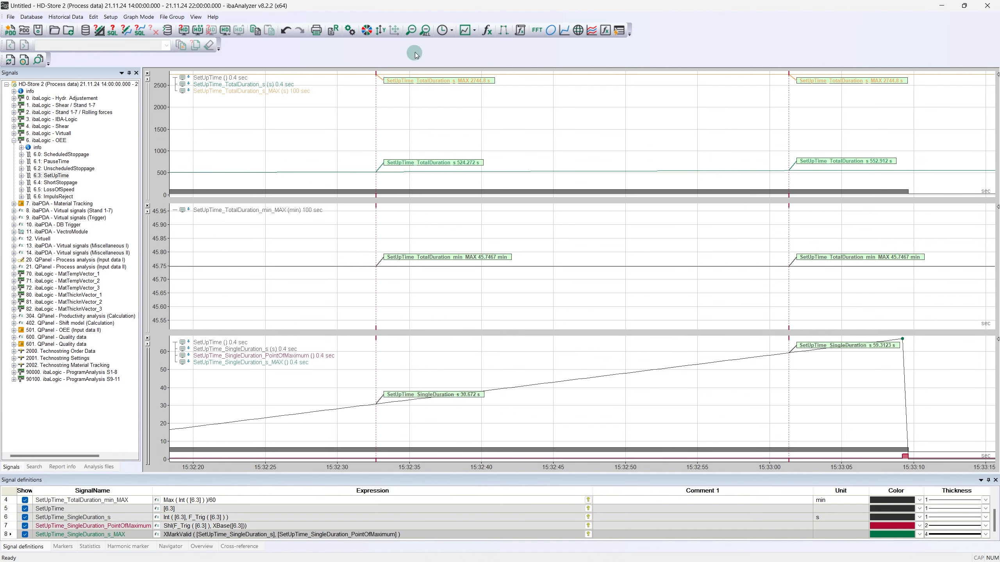
Connect the maximum points over the full time range by wrapping the SetUpTime_SingleDuration_s_MAX expression in FillGaps().
{"action": "left_click", "coordinate": [429, 32]}
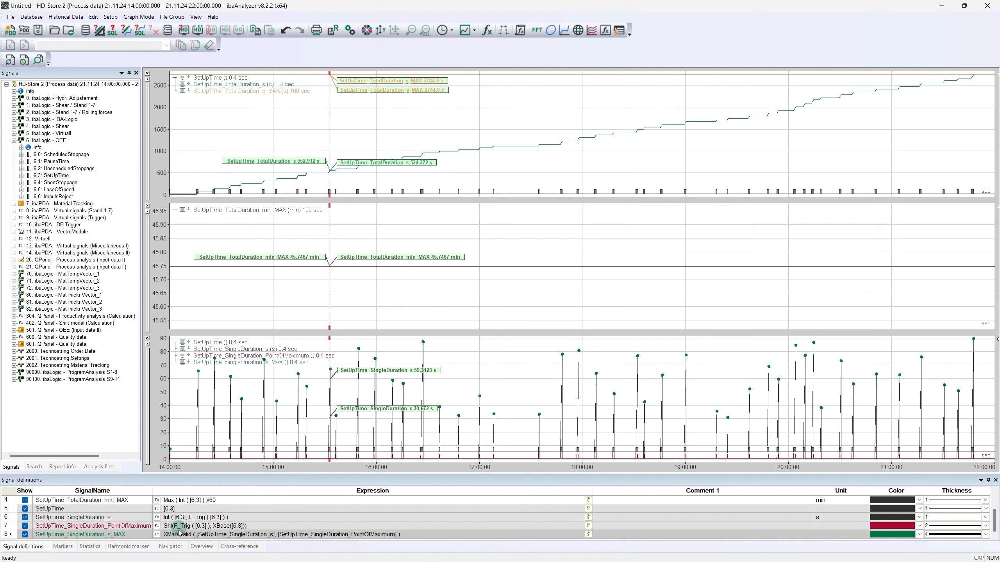
{"action": "left_click", "coordinate": [165, 536]}
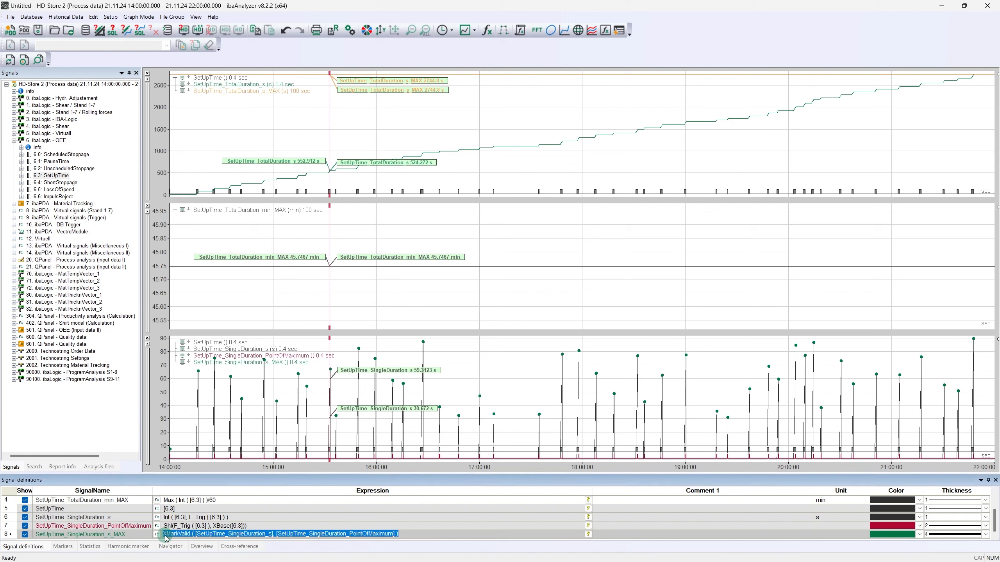
{"action": "left_click", "coordinate": [164, 536]}
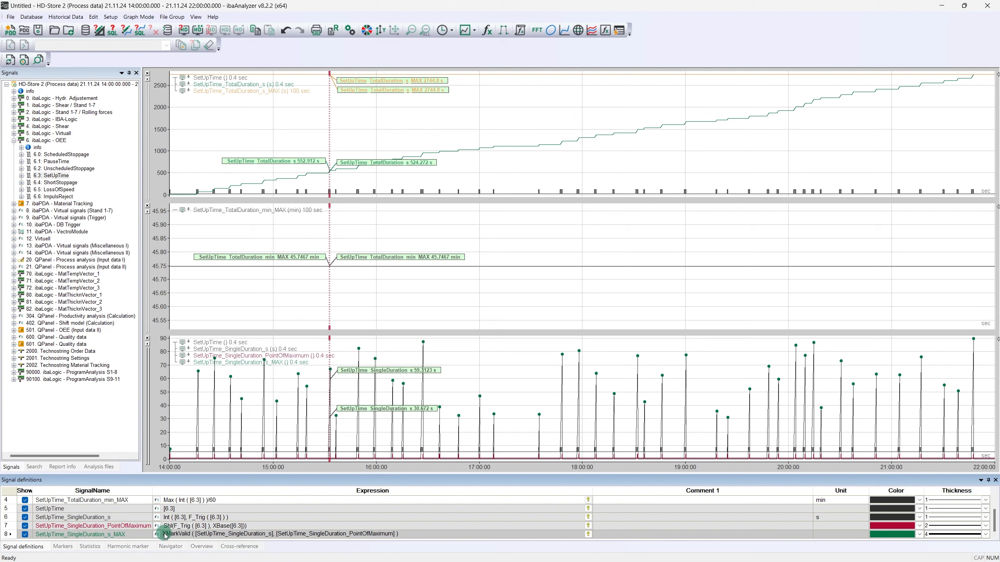
{"action": "type", "text": "FillGap"}
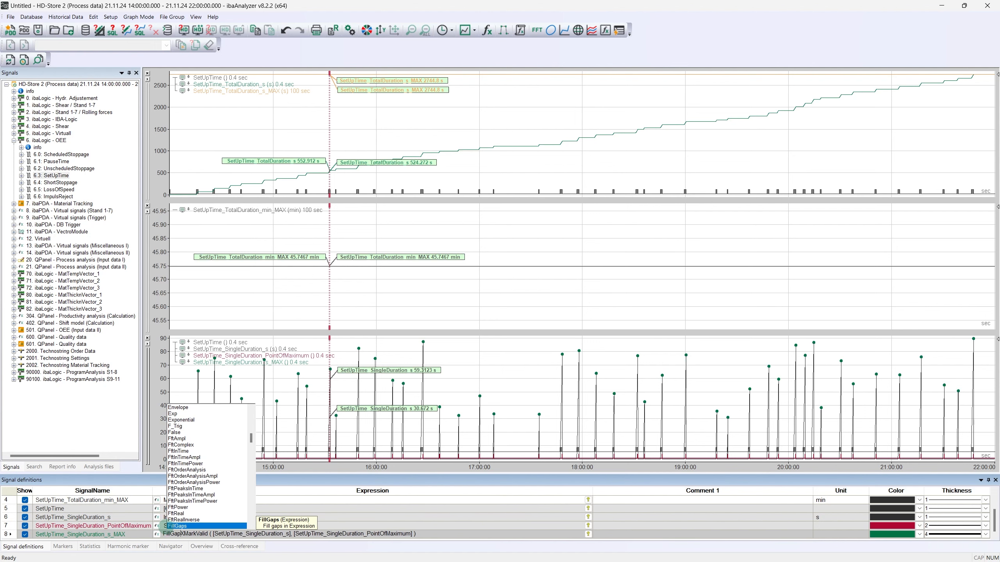
{"action": "key", "text": "Return"}
{"action": "left_click", "coordinate": [423, 535]}
{"action": "type", "text": ")"}
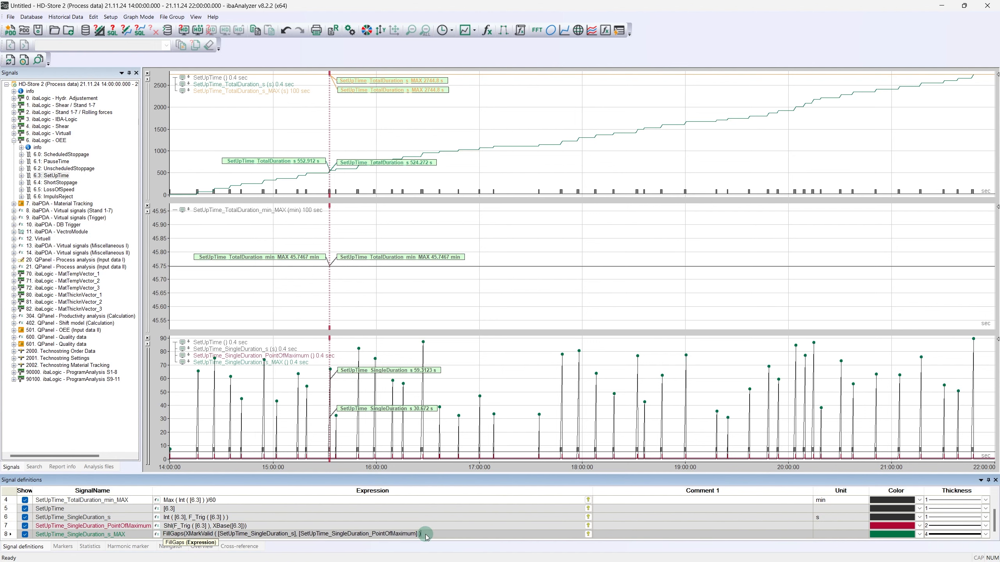
{"action": "key", "text": "Return"}
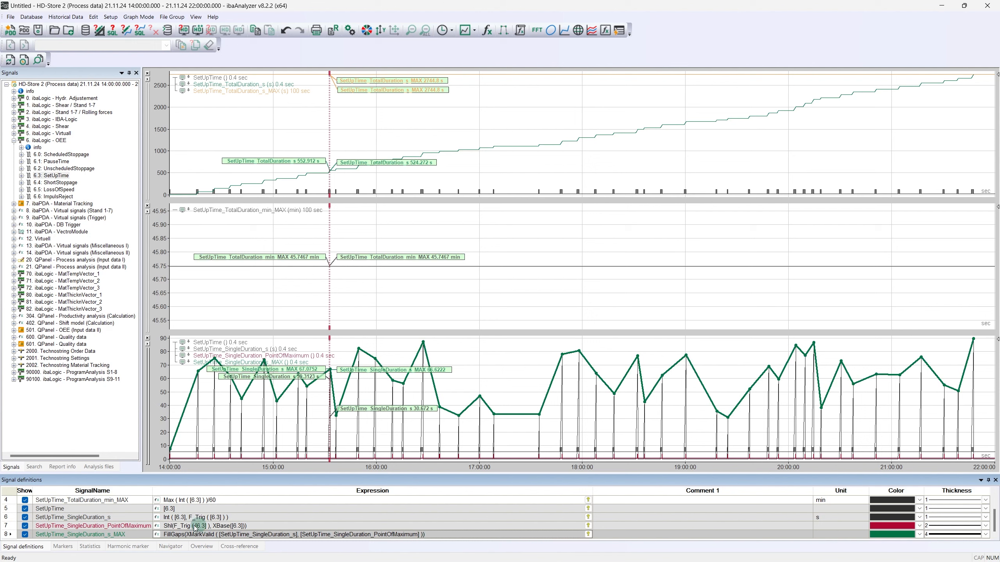
Add a signal named SetUpTime_SingleDuration_TimeStamp and define it as XValues([SetUpTime_SingleDuration_s_MAX]).
{"action": "right_click", "coordinate": [11, 537]}
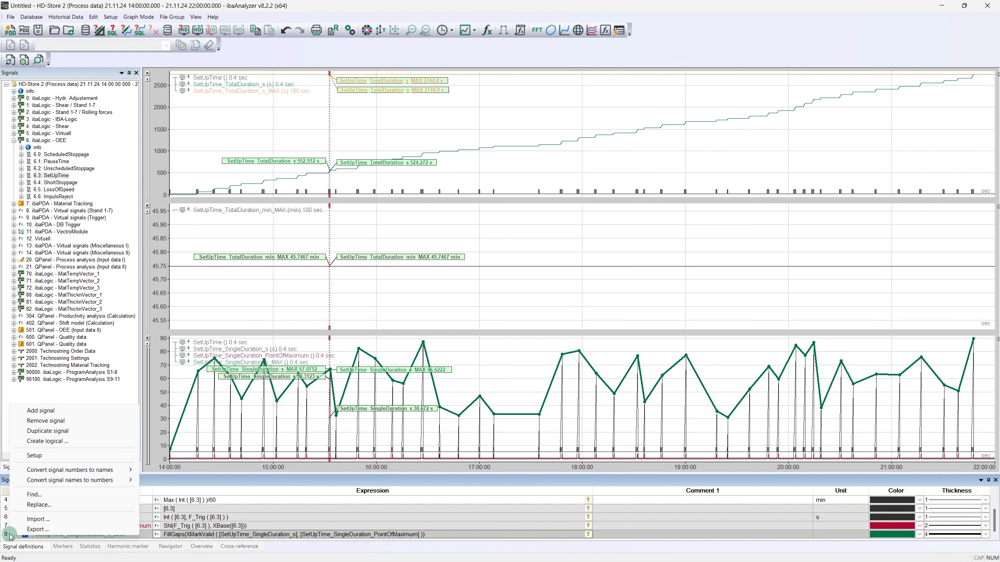
{"action": "left_click", "coordinate": [42, 411]}
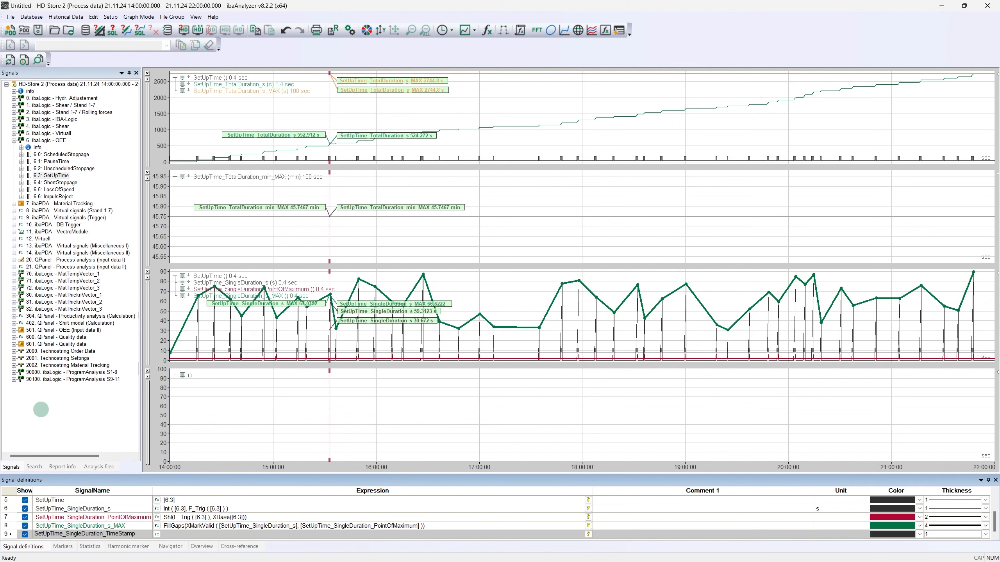
{"action": "left_click", "coordinate": [157, 534]}
{"action": "left_click", "coordinate": [509, 349]}
{"action": "type", "text": "XValues"}
{"action": "key", "text": "Return"}
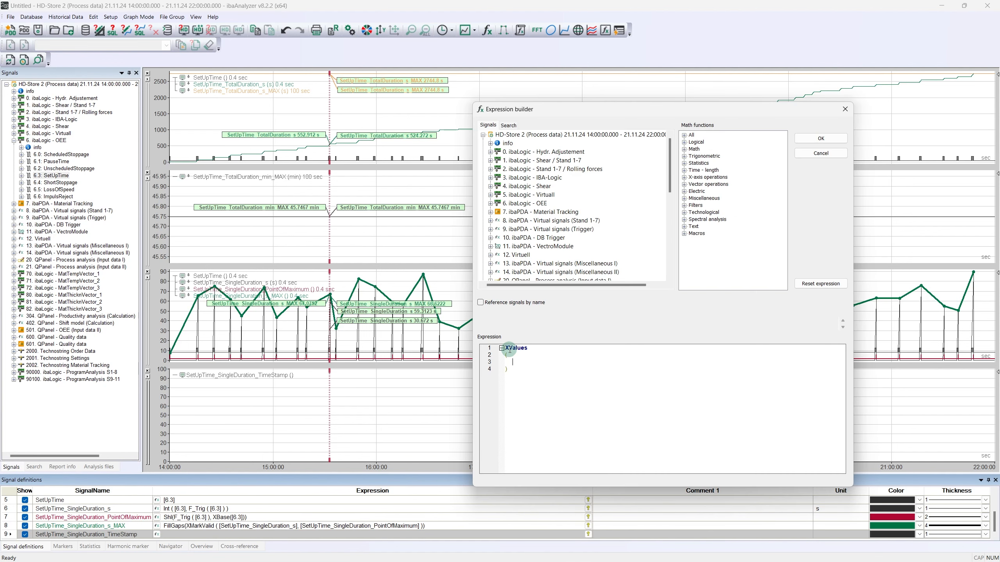
{"action": "scroll", "coordinate": [519, 205], "scroll_direction": "down", "scroll_amount": 10}
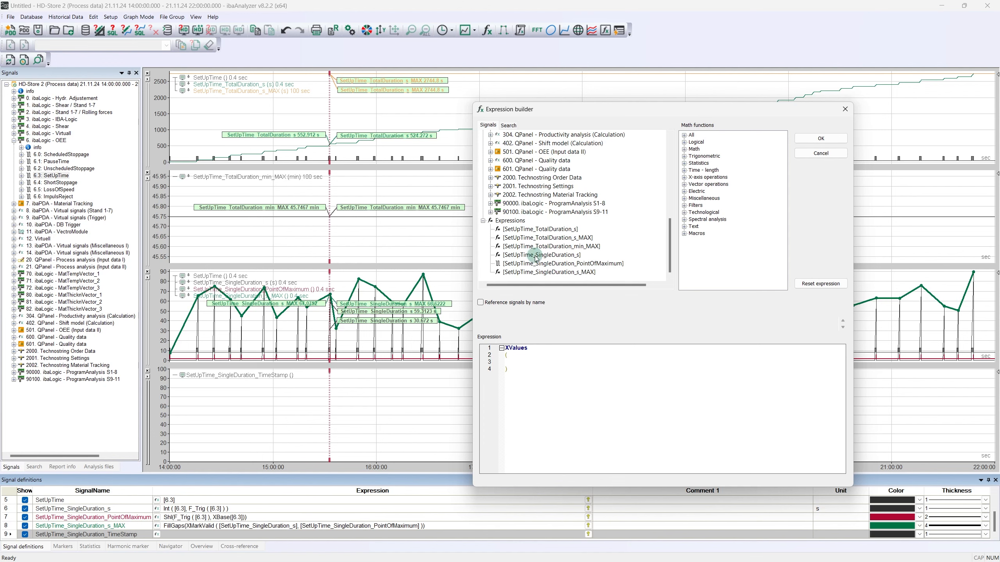
{"action": "double_click", "coordinate": [539, 272]}
{"action": "left_click", "coordinate": [820, 139]}
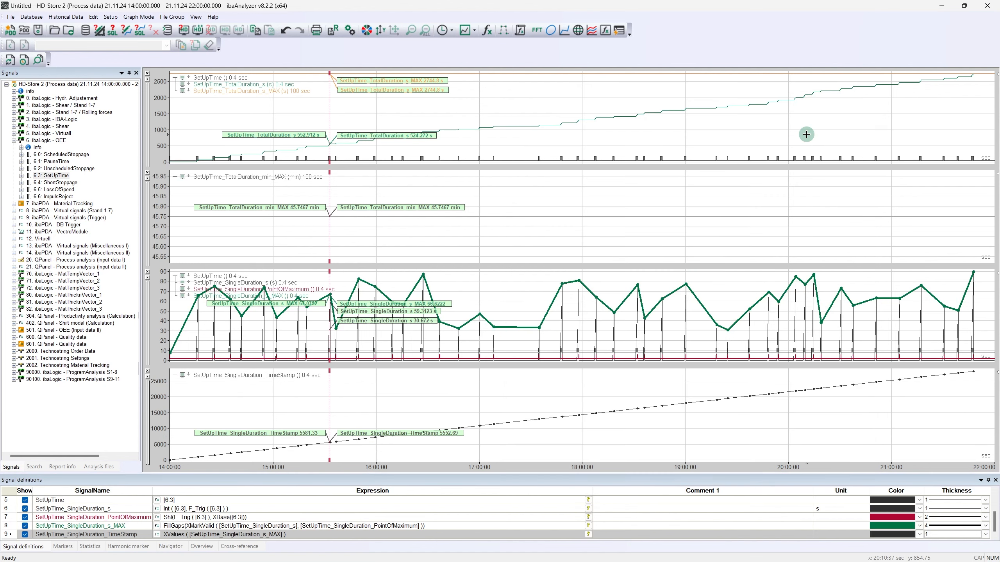
Add another signal named QueryPeriod to the signal definitions.
{"action": "right_click", "coordinate": [6, 535]}
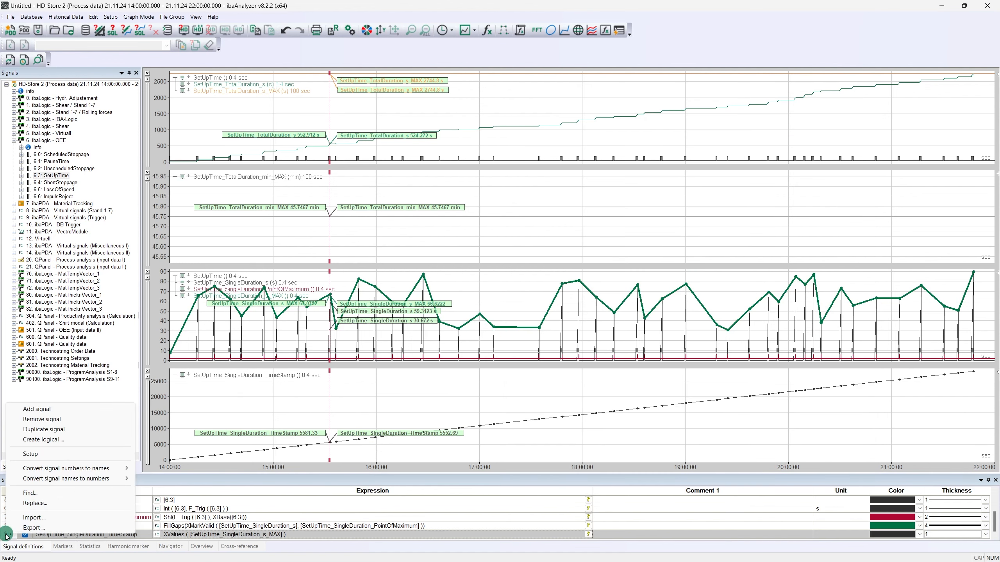
{"action": "left_click", "coordinate": [40, 410]}
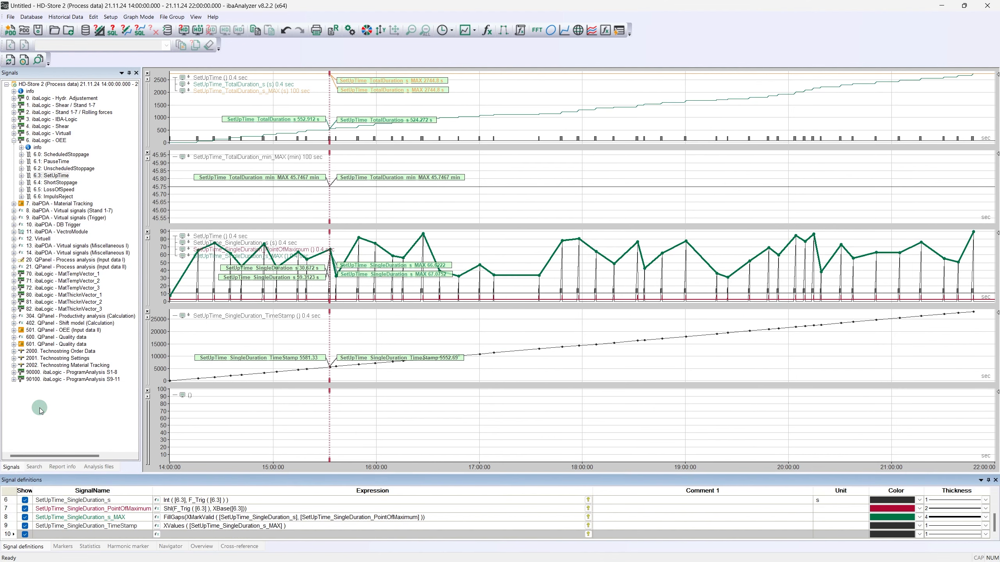
{"action": "left_click", "coordinate": [59, 534]}
{"action": "type", "text": "QueryPeriod"}
Define QueryPeriod as (InfoFieldTime(0, "stoptimeUTC") - InfoFieldTime(0, "starttimeUTC"))/60 and set its unit to min.
{"action": "left_click", "coordinate": [156, 535]}
{"action": "left_click", "coordinate": [490, 143]}
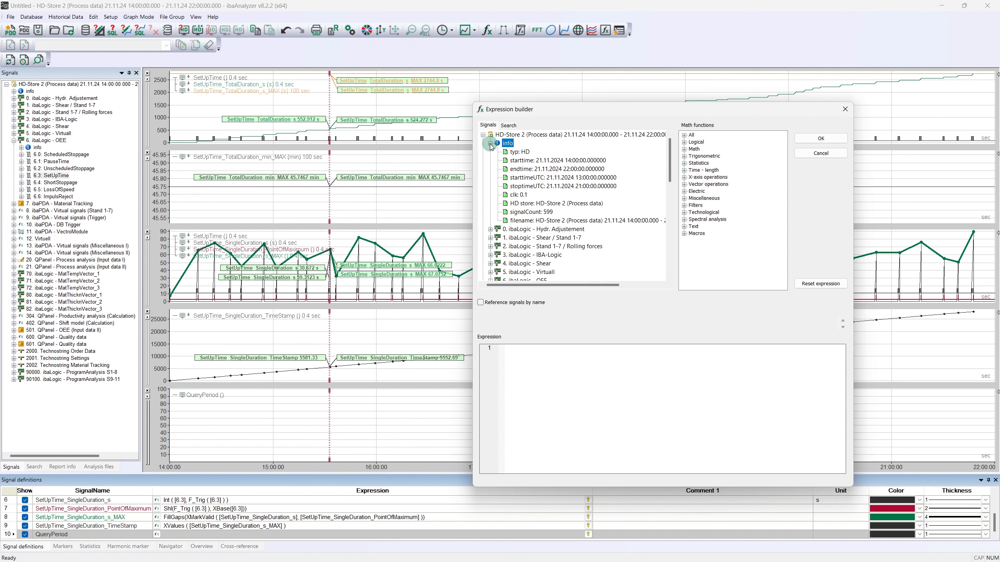
{"action": "double_click", "coordinate": [529, 187]}
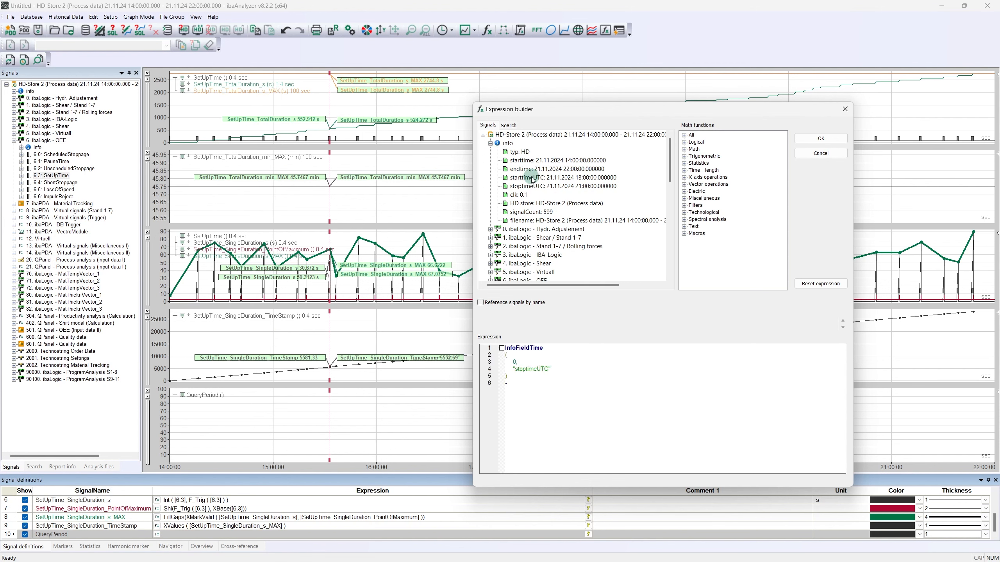
{"action": "double_click", "coordinate": [531, 178]}
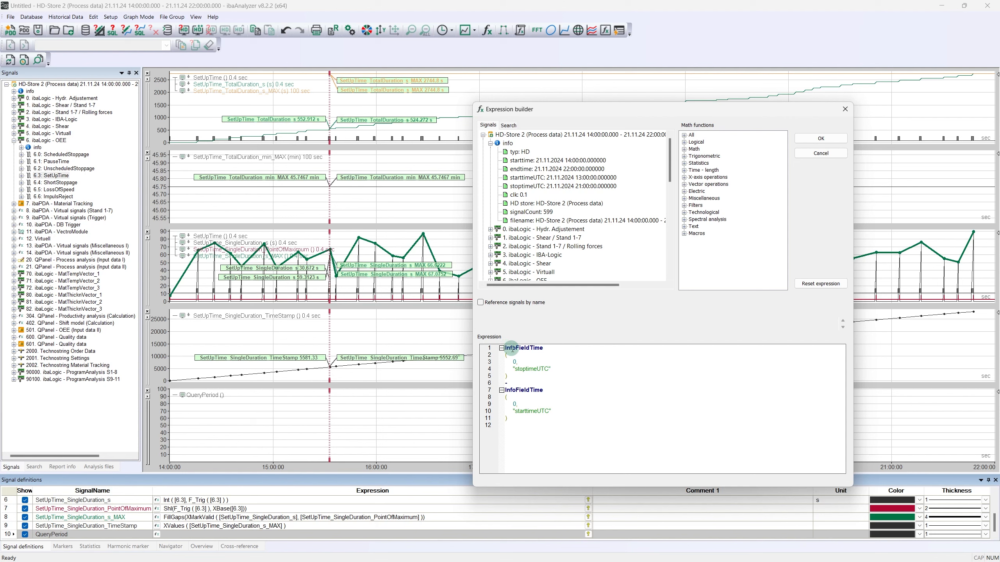
{"action": "type", "text": "("}
{"action": "left_click", "coordinate": [517, 420]}
{"action": "type", "text": ")"}
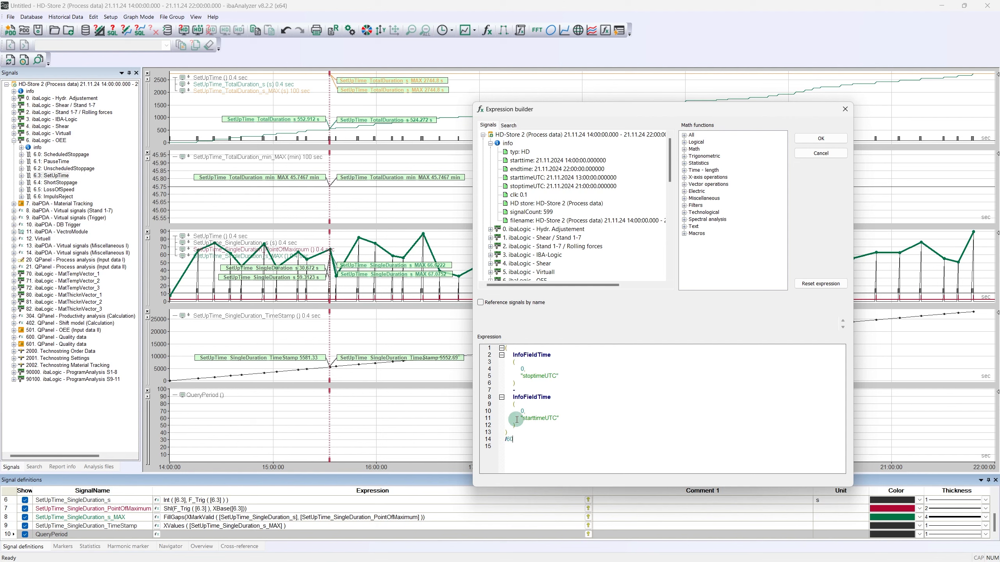
{"action": "left_click", "coordinate": [820, 138]}
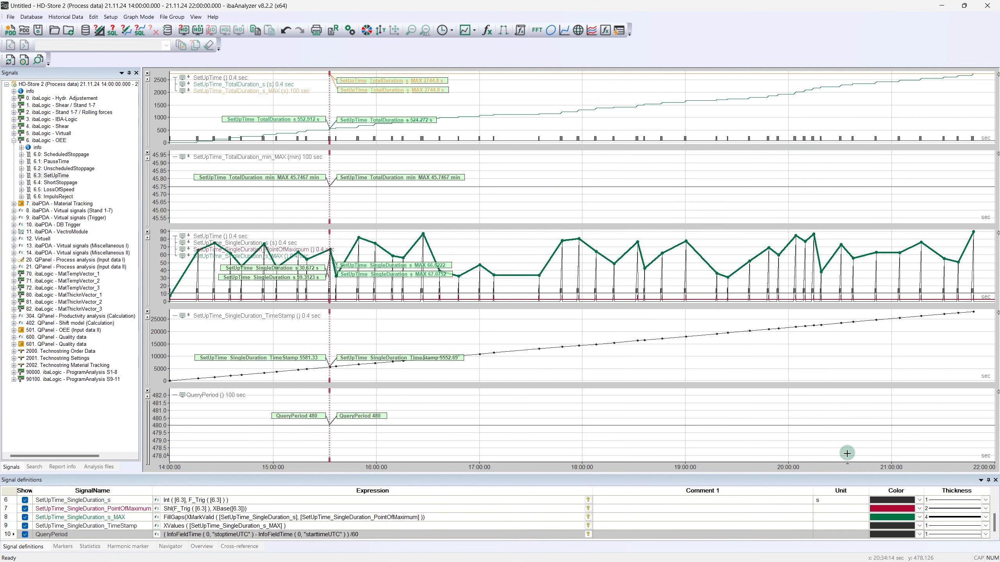
{"action": "left_click", "coordinate": [835, 532]}
{"action": "type", "text": "min"}
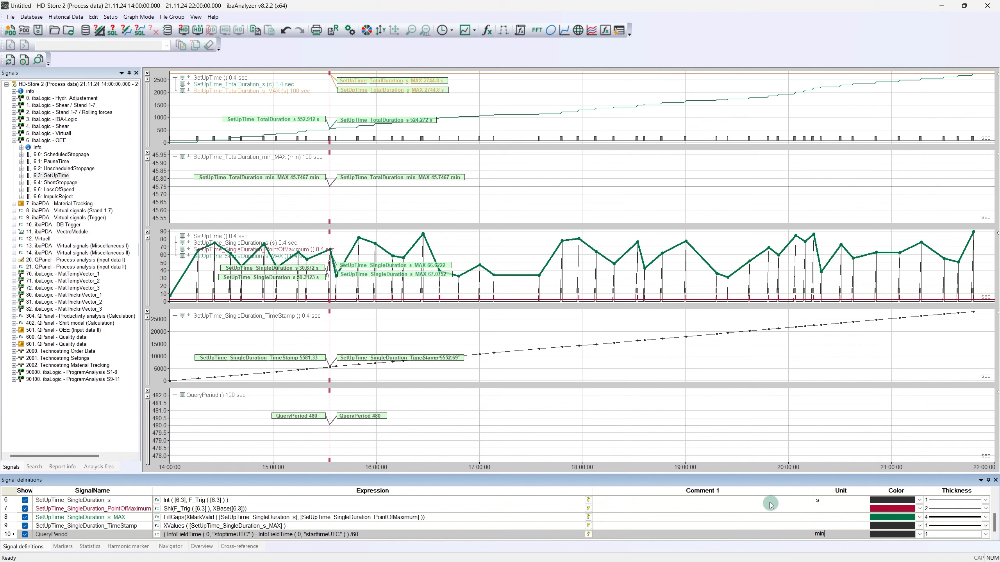
Open the report designer for the current analysis.
{"action": "left_click", "coordinate": [333, 33]}
{"action": "left_click", "coordinate": [332, 33]}
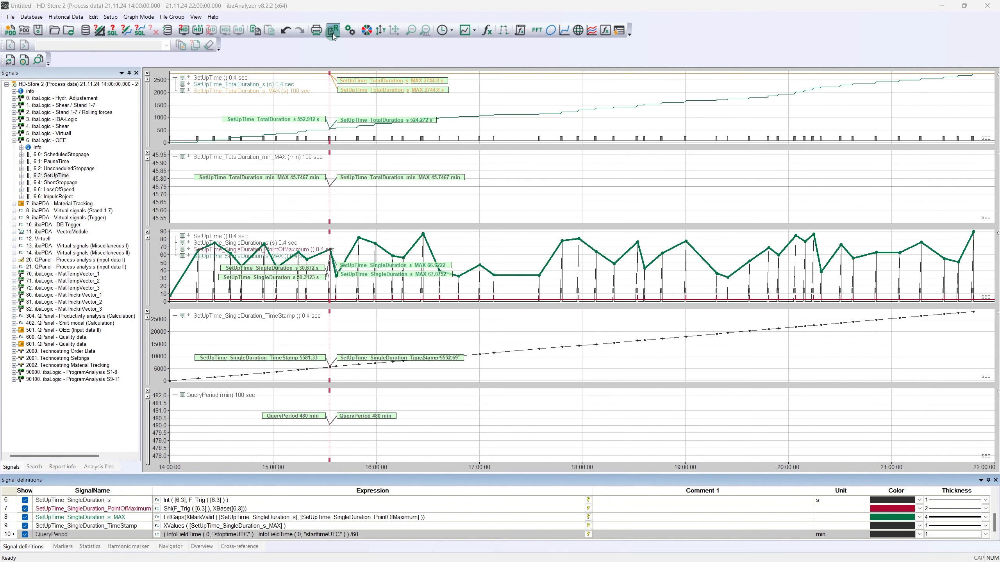